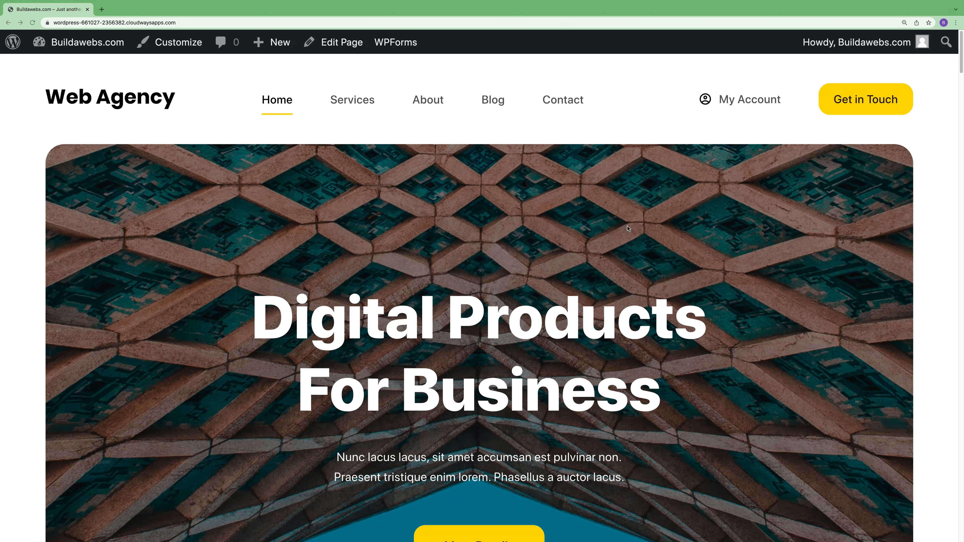
Find the UpdraftPlus WordPress Backup Plugin by searching for "updraft" in the plugin directory, and install and activate it.
left_click(14, 42)
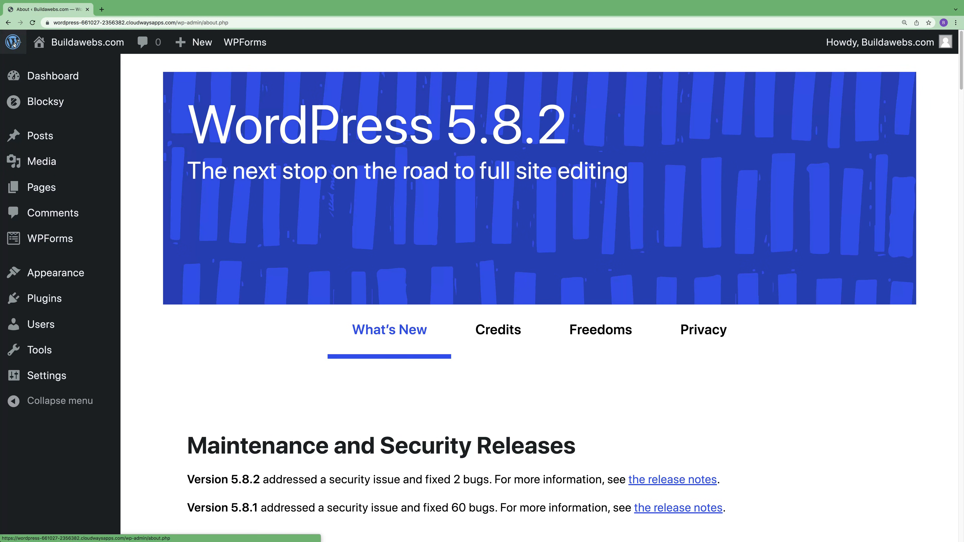
mouse_move(63, 300)
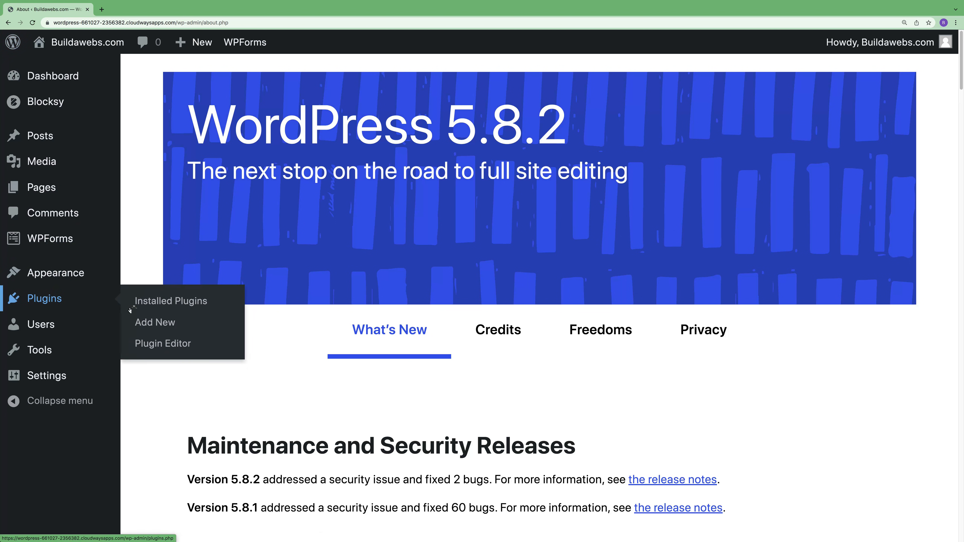
left_click(159, 323)
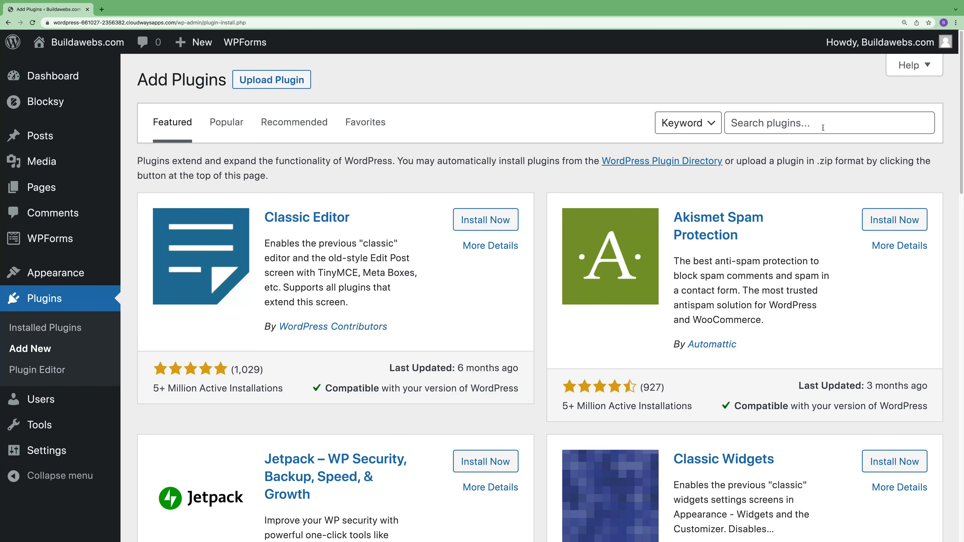
left_click(812, 123)
type("updraft")
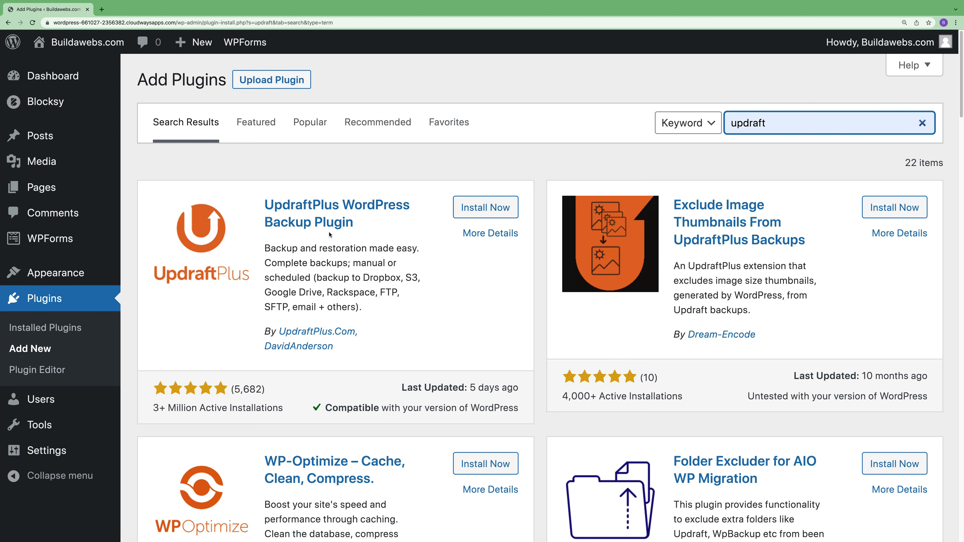
left_click(474, 211)
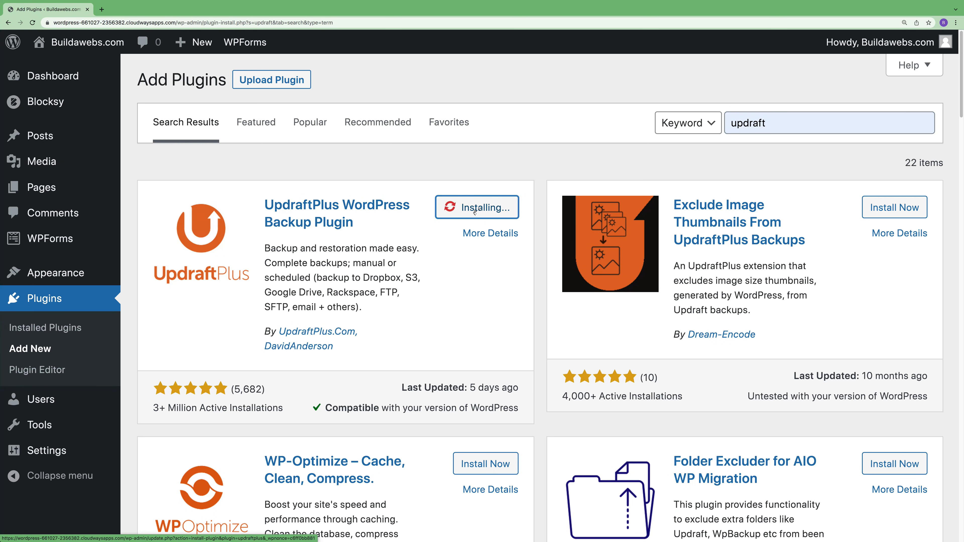
left_click(483, 208)
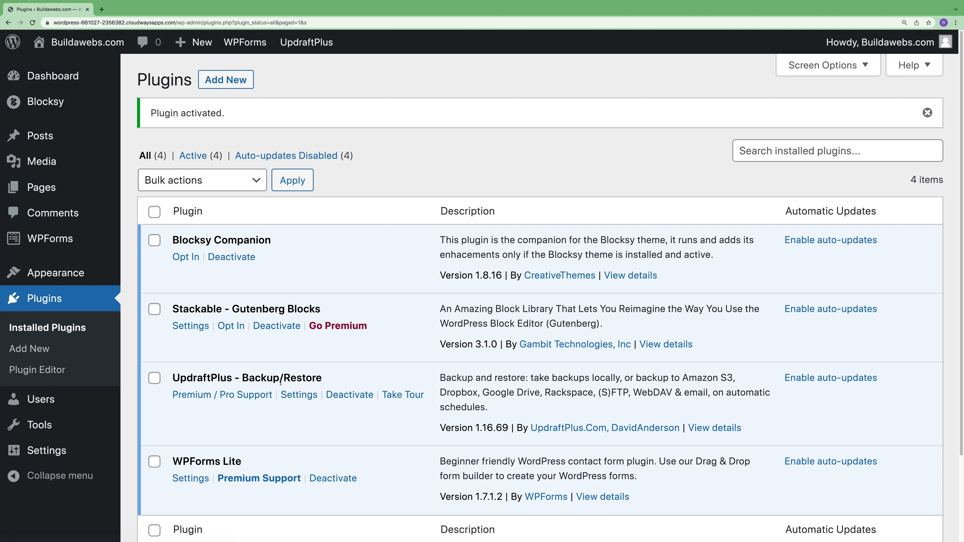
Run an UpdraftPlus backup that includes the database and files and may only be deleted manually.
left_click(299, 395)
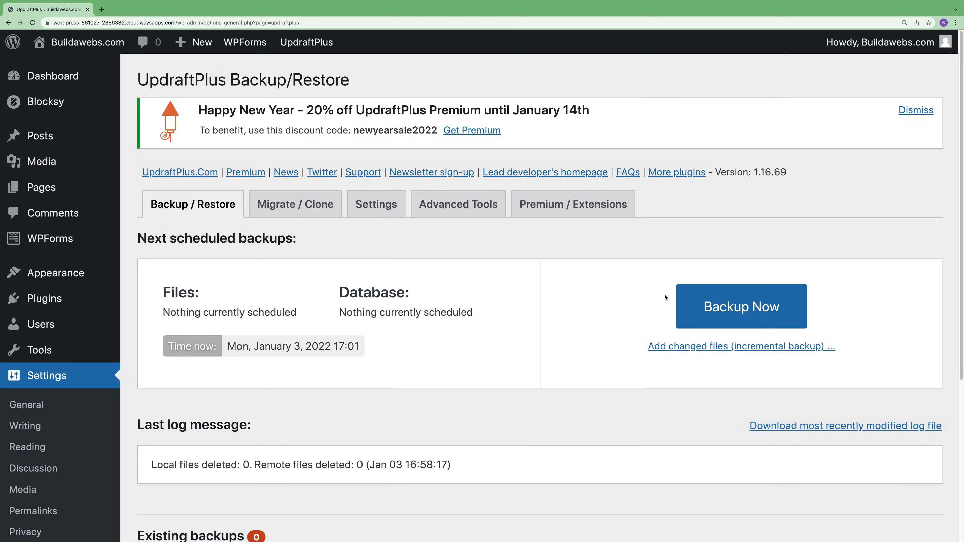
left_click(740, 308)
left_click(293, 284)
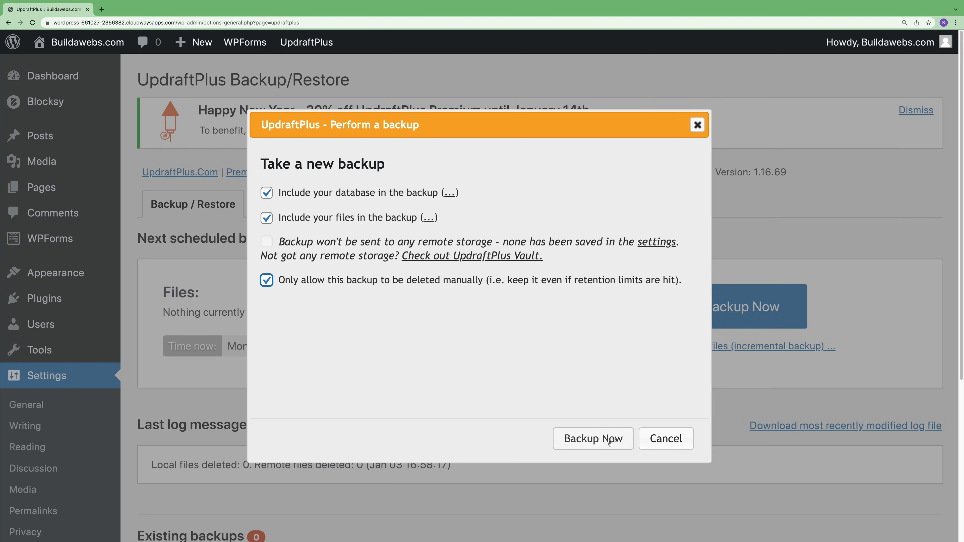
left_click(611, 442)
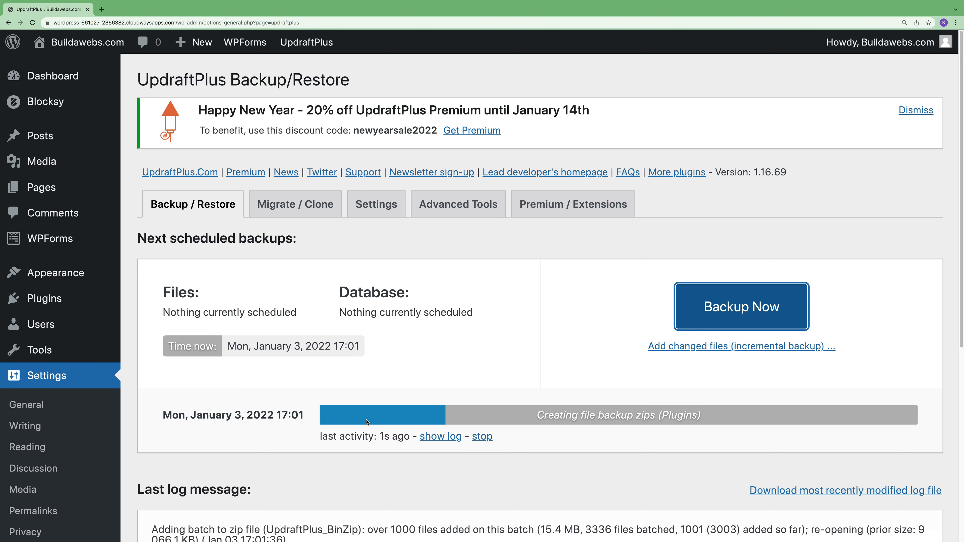
scroll(723, 424, "down", 5)
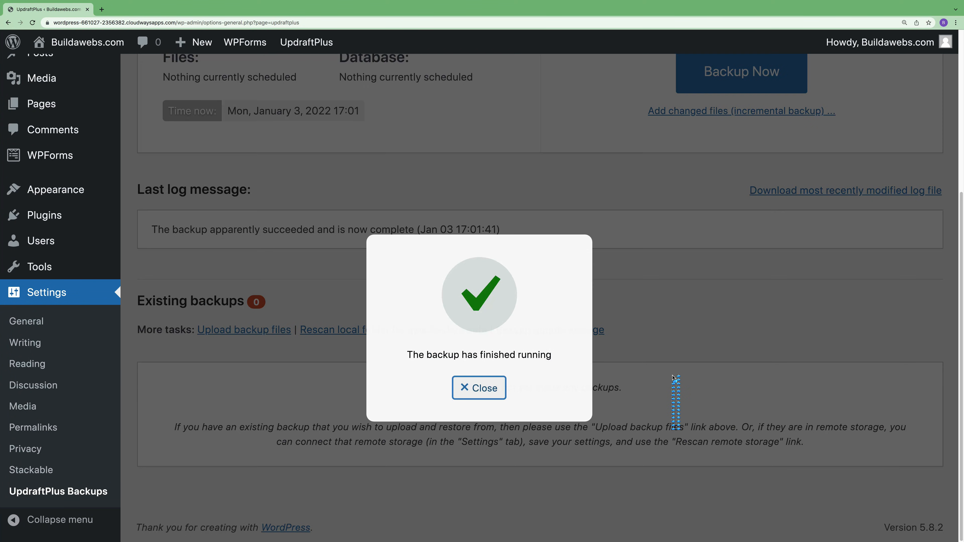
left_click(477, 388)
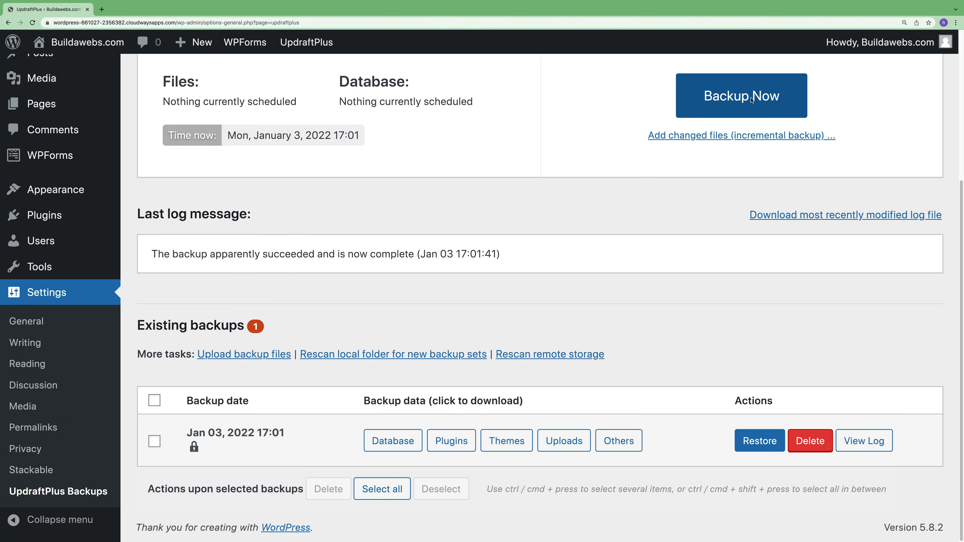
Create a second backup of the database and files, again allowing only manual deletion.
left_click(761, 103)
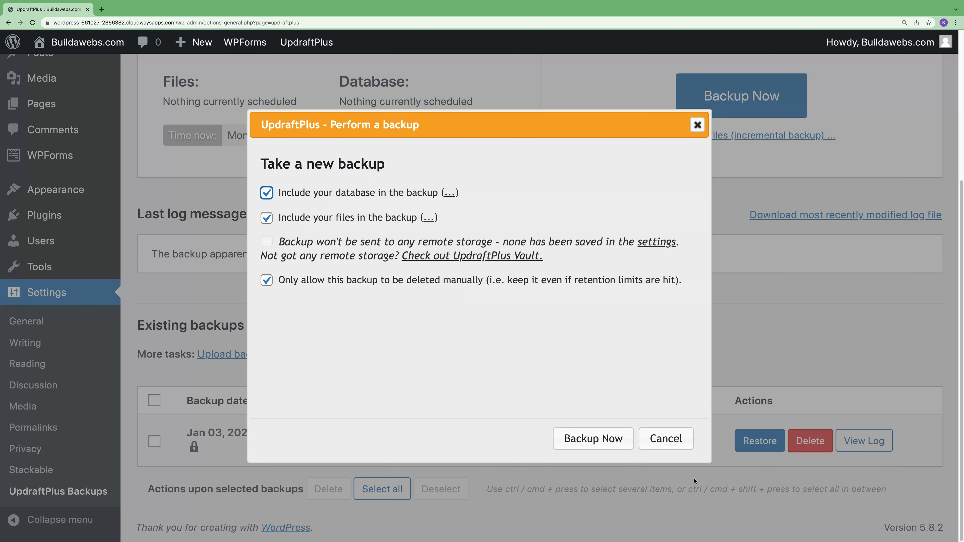
left_click(612, 440)
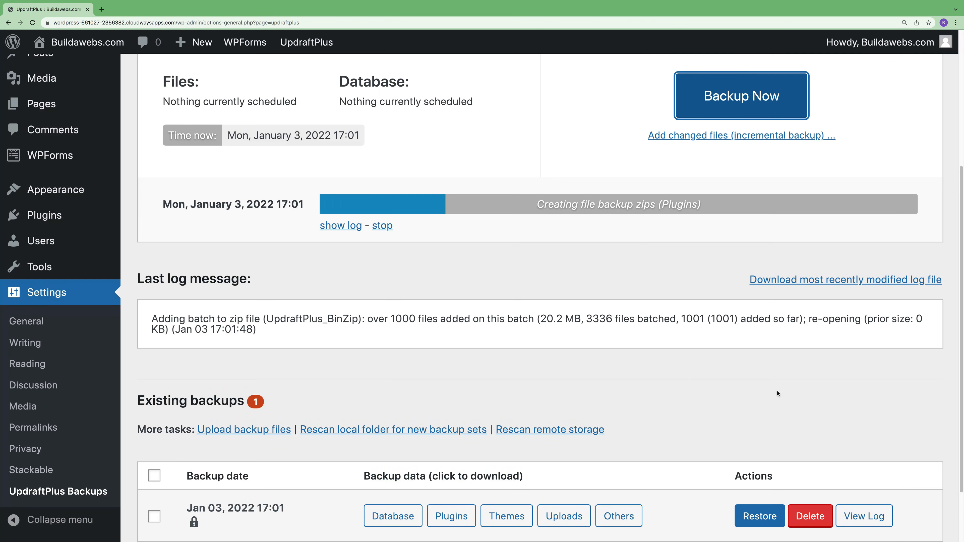
scroll(679, 442, "down", 3)
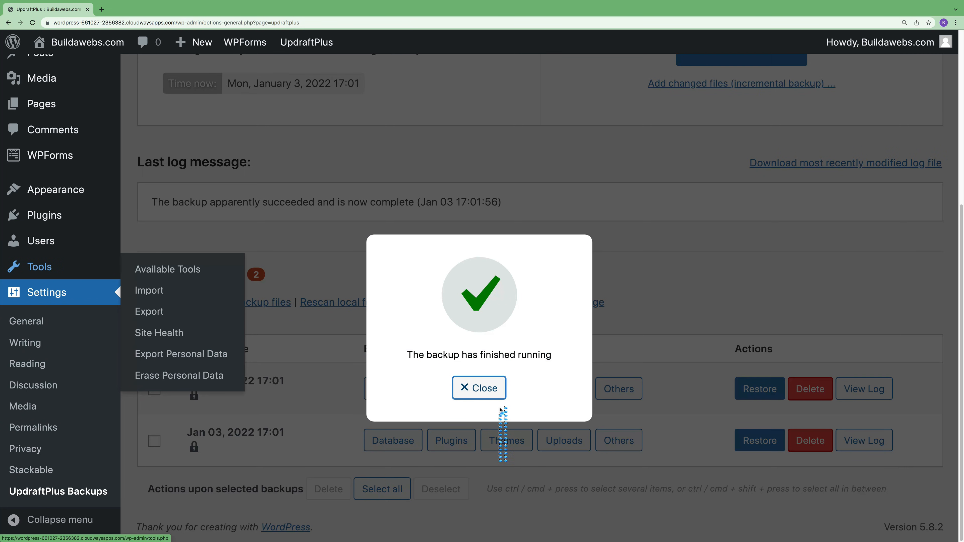
left_click(469, 387)
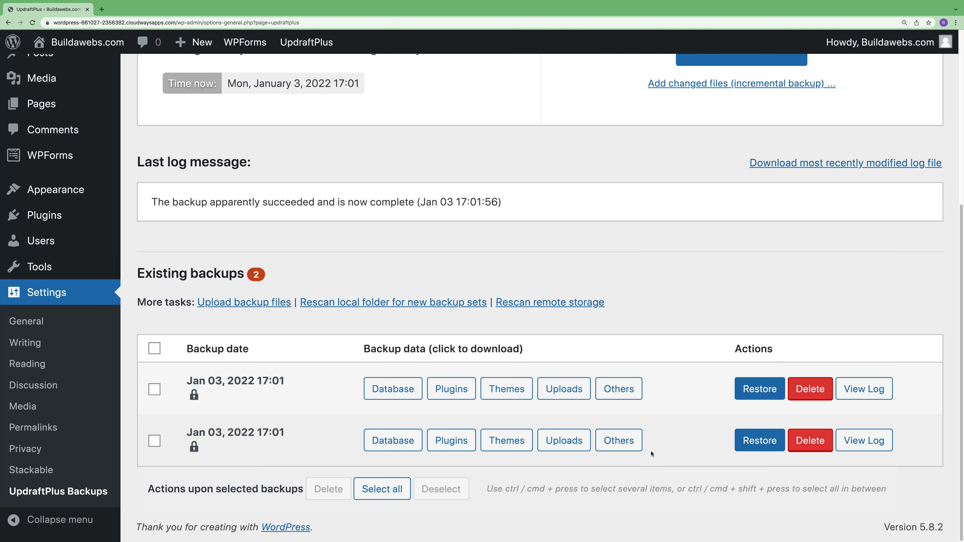
View the download options for the database of the upper existing backup and dismiss them.
scroll(657, 436, "up", 1)
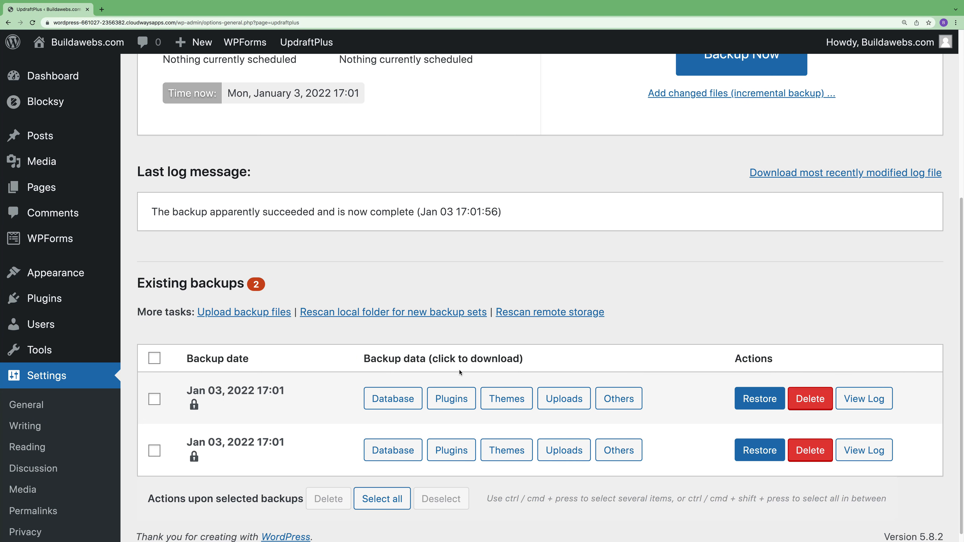
left_click(401, 399)
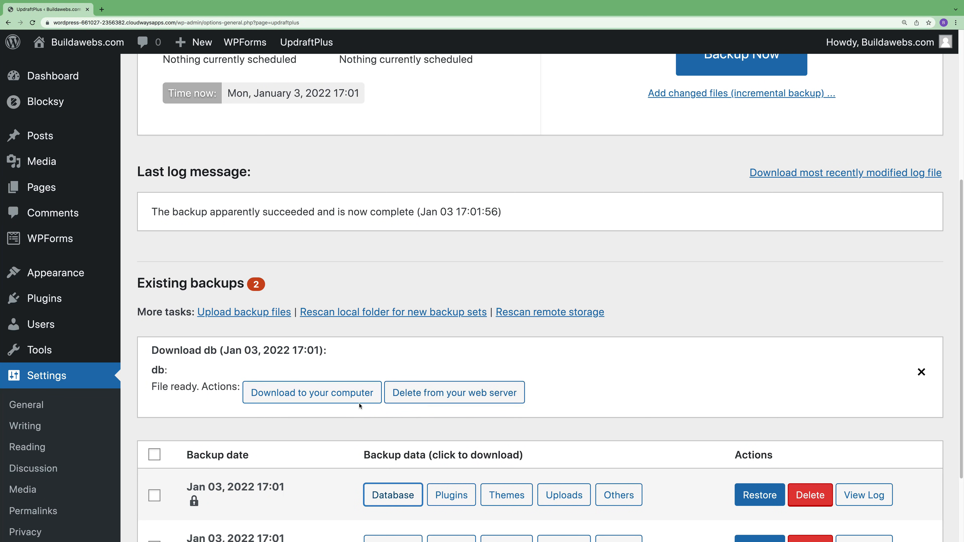
left_click(923, 373)
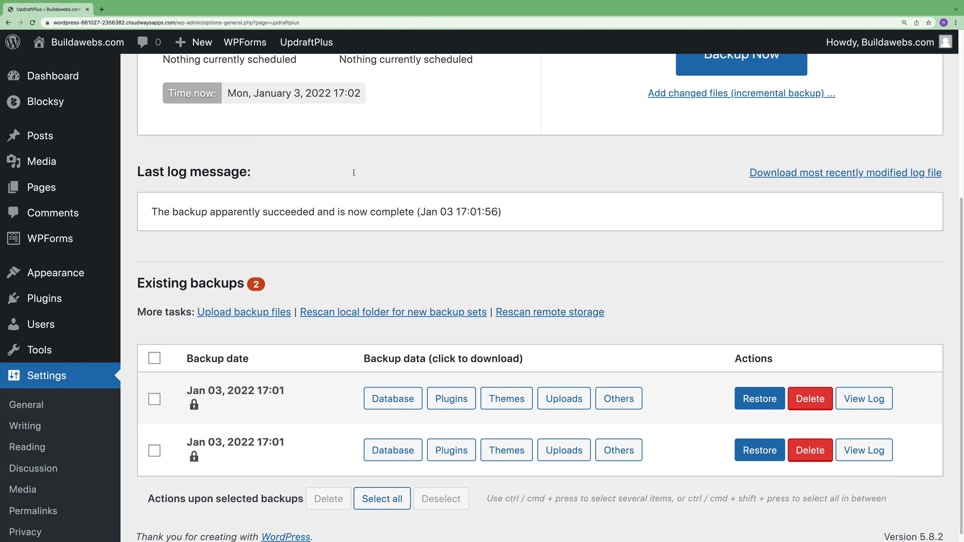
Open the Pages list and the live site in separate browser tabs and view the site's About page.
right_click(47, 190)
left_click(76, 195)
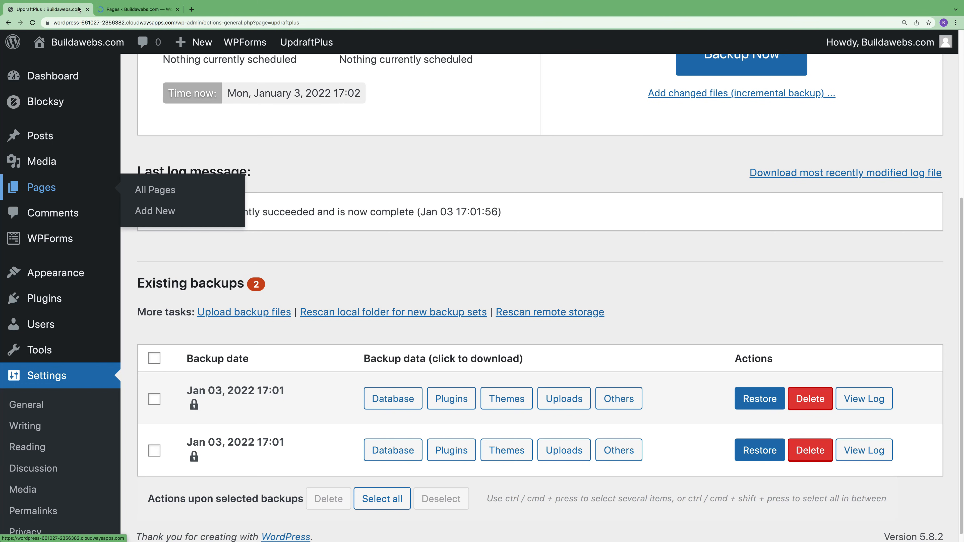
left_click(131, 9)
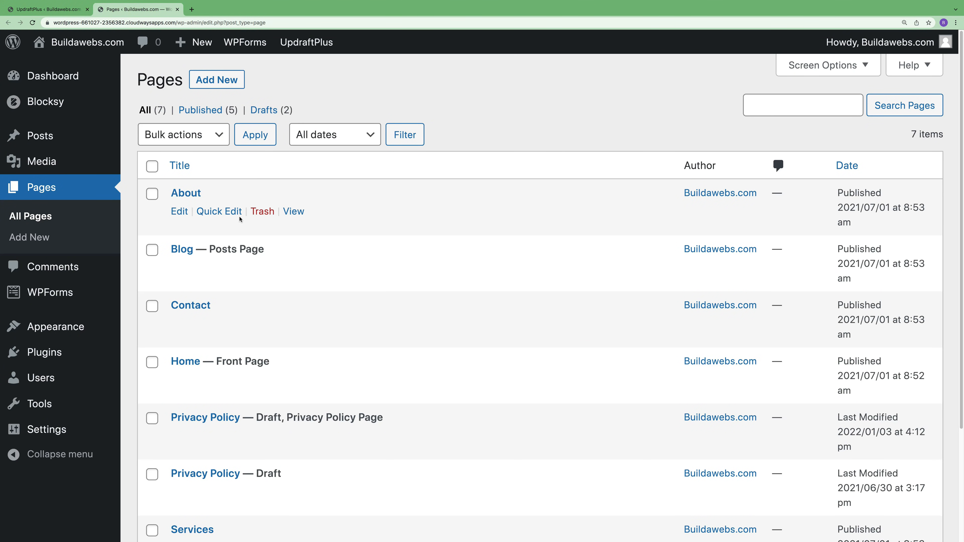
right_click(75, 45)
left_click(91, 50)
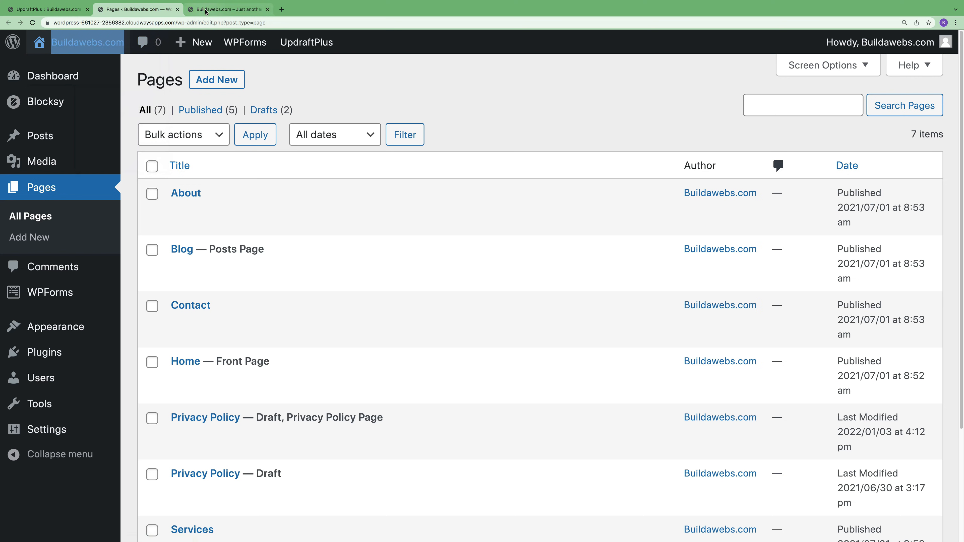
left_click(220, 9)
left_click(419, 107)
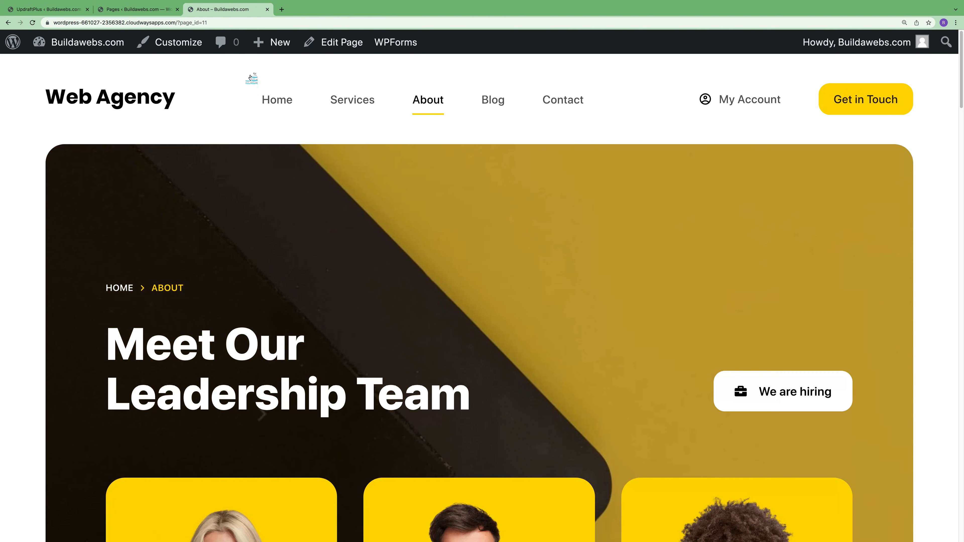
Trash the About page, delete it permanently, and reload its live URL to check the removal.
left_click(139, 9)
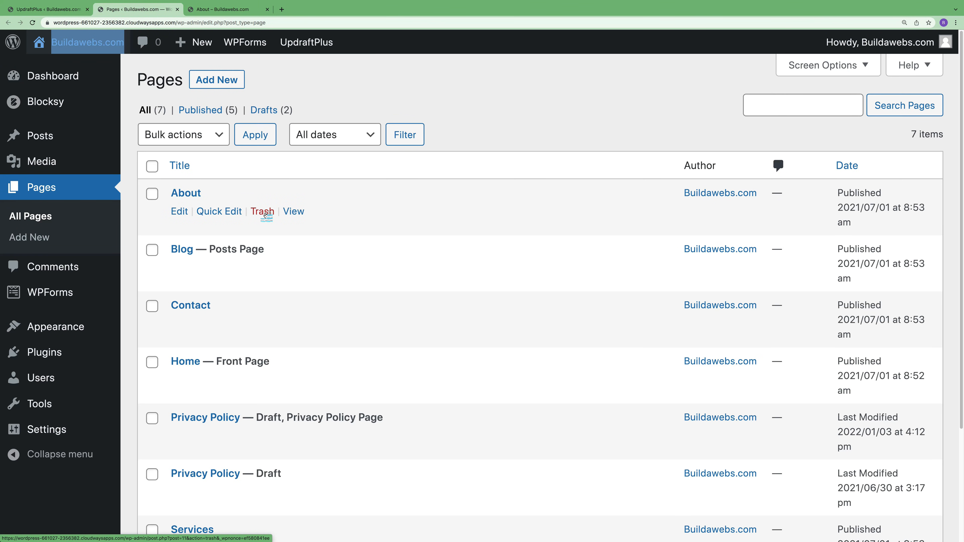
left_click(263, 212)
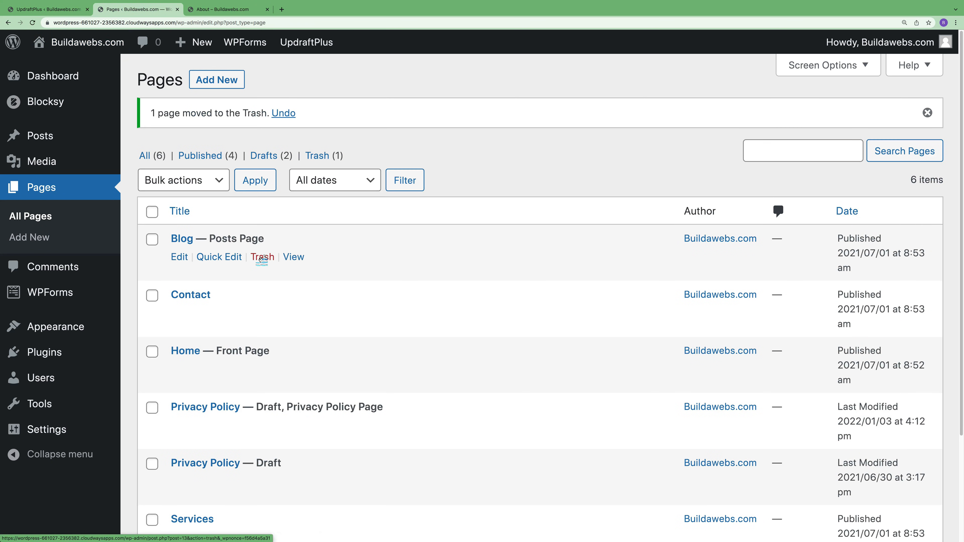
left_click(317, 155)
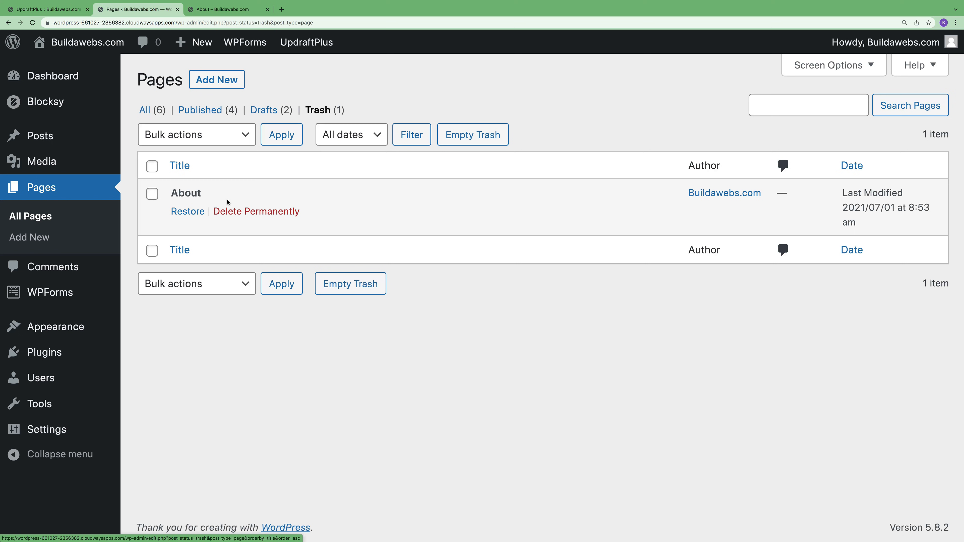
left_click(268, 212)
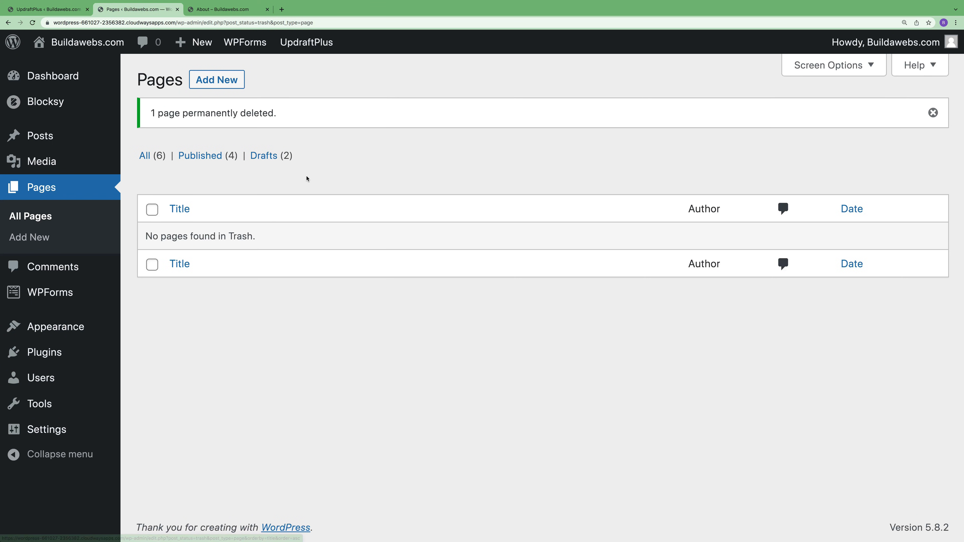
left_click(218, 9)
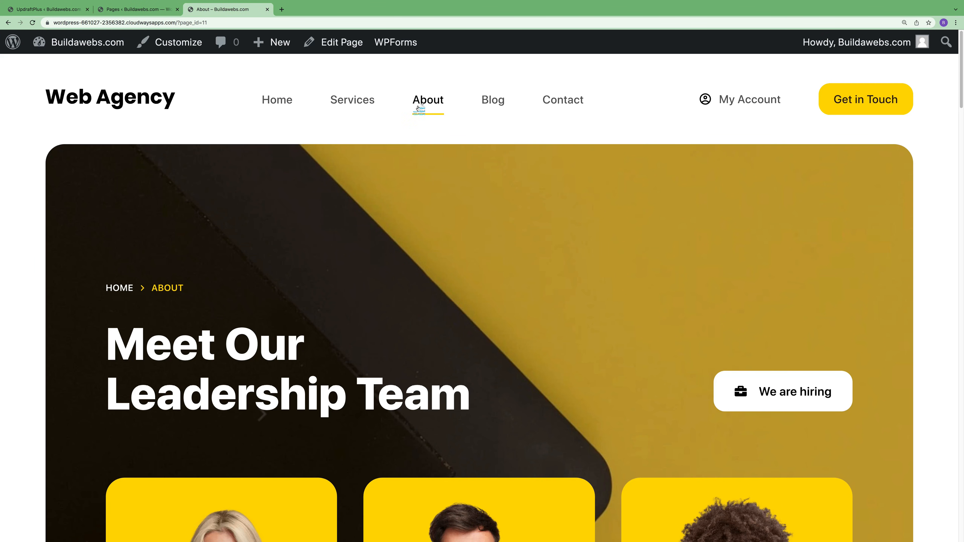
left_click(33, 23)
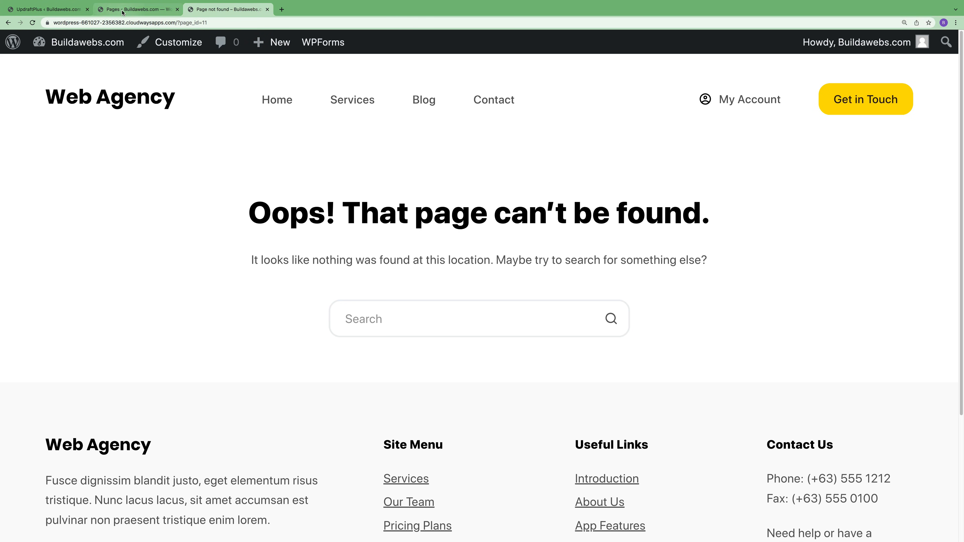
Delete the lower of the two existing UpdraftPlus backups and confirm its removal.
left_click(58, 11)
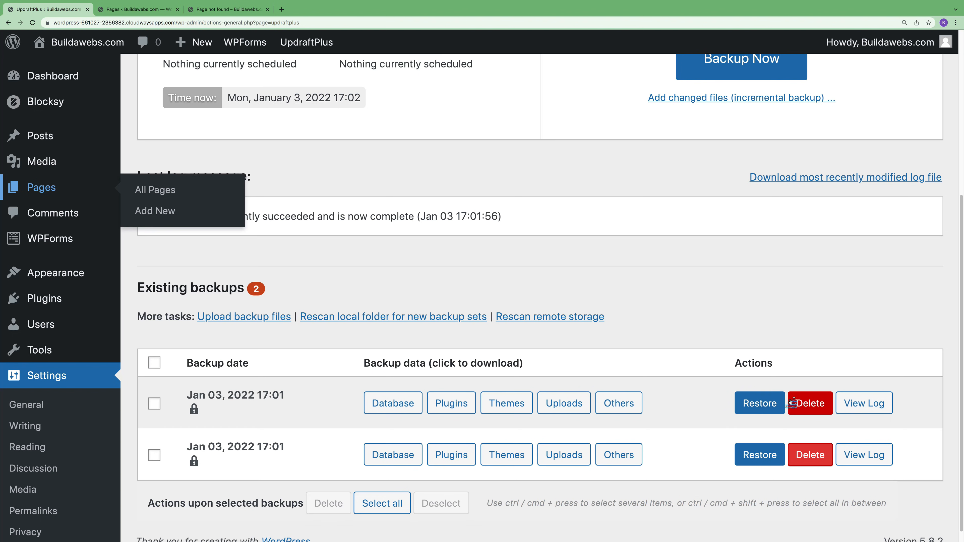
scroll(763, 401, "up", 5)
scroll(725, 392, "down", 2)
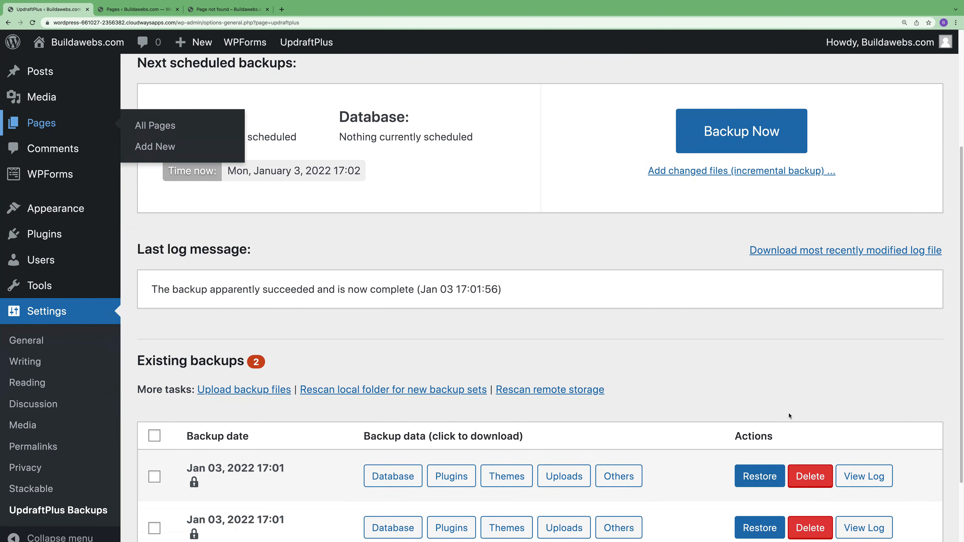
scroll(792, 402, "down", 2)
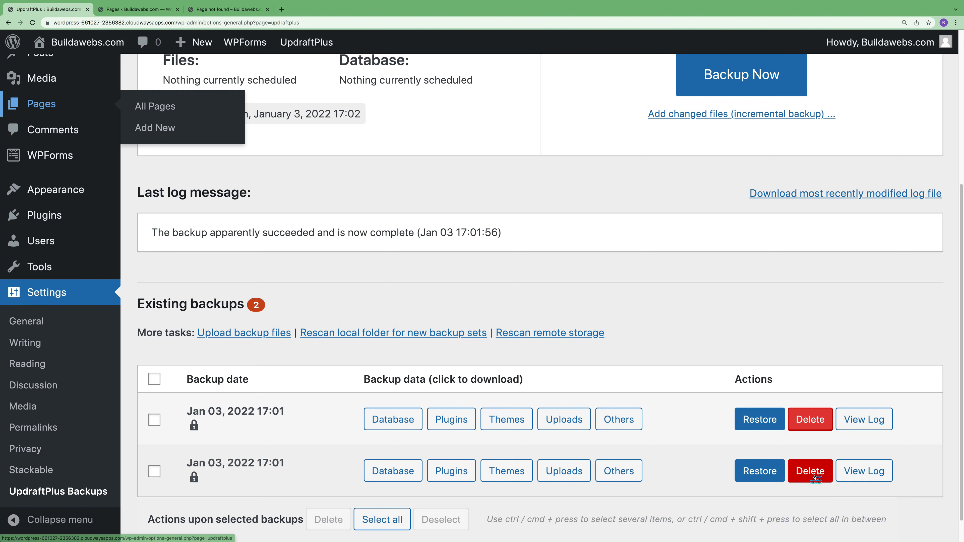
left_click(816, 479)
left_click(490, 340)
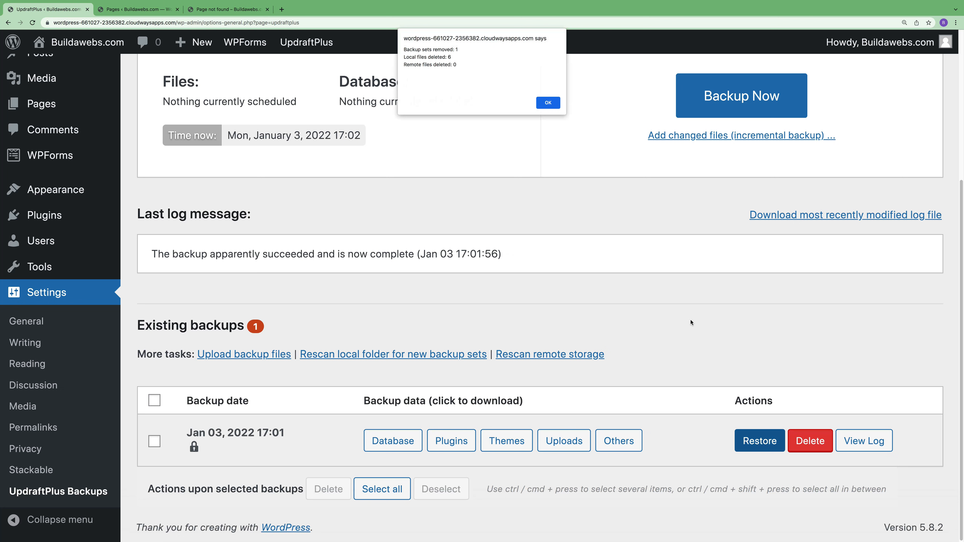
left_click(554, 102)
Restore the plugins, themes, uploads, others and database from the remaining backup, and check the live About page.
left_click(761, 442)
left_click(511, 152)
left_click(511, 171)
left_click(510, 188)
left_click(510, 206)
left_click(510, 224)
left_click(770, 279)
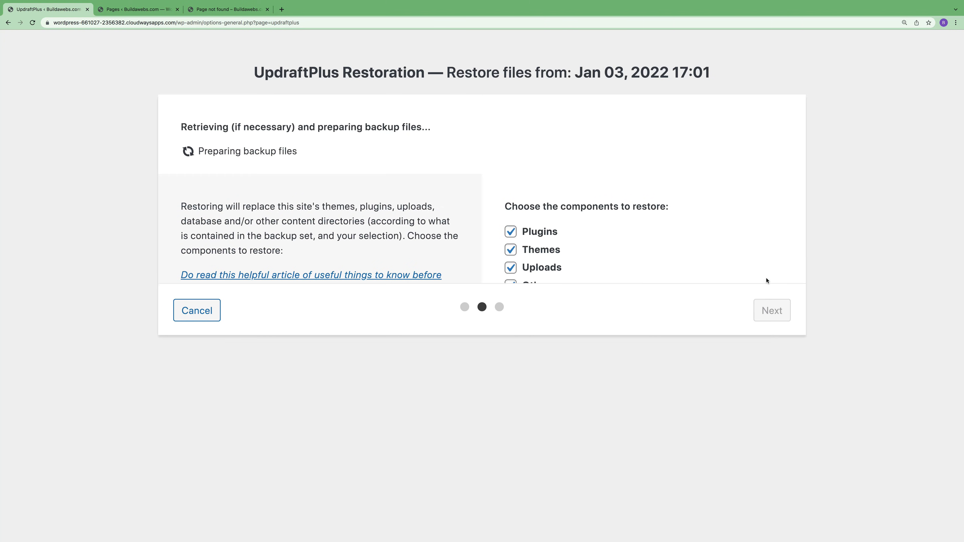
left_click(776, 418)
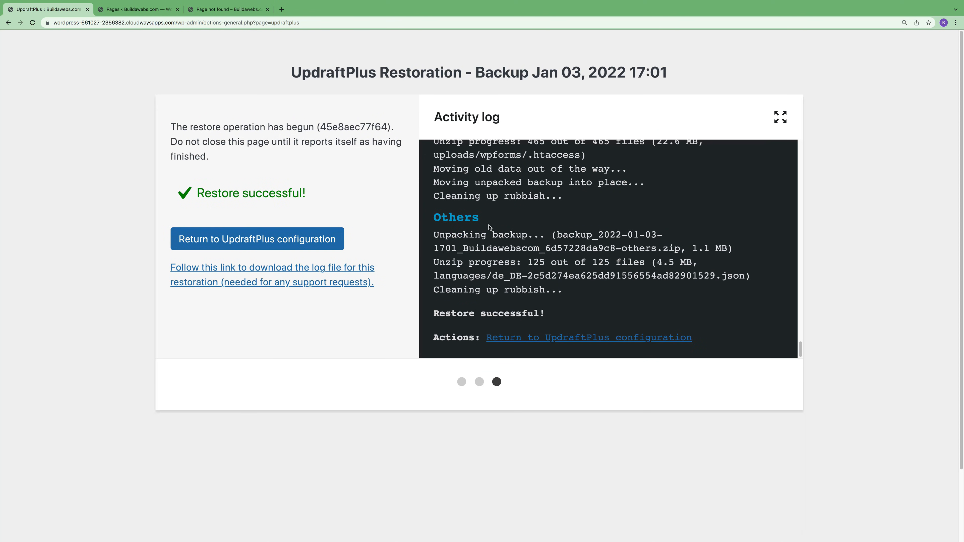
left_click(213, 9)
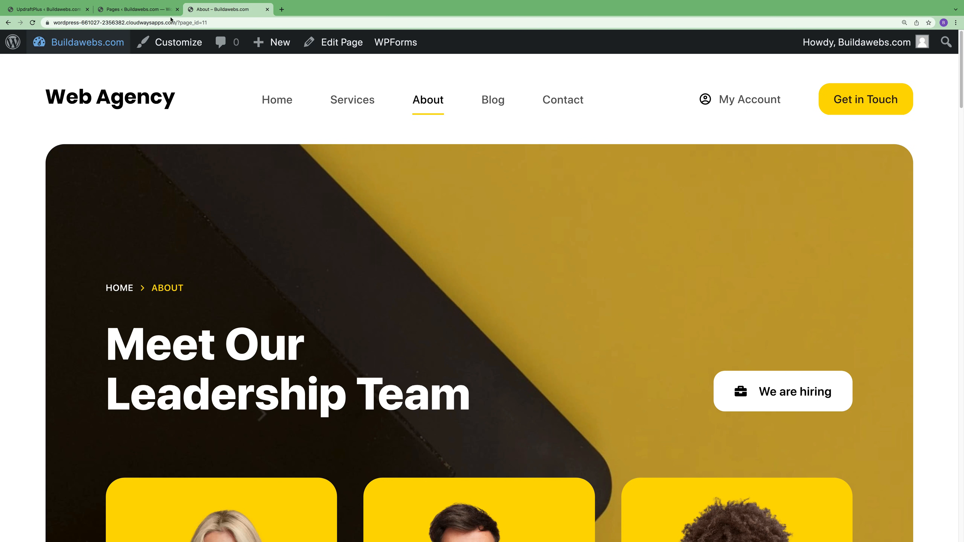
Close the live About and Pages tabs, leave the restoration report, and open the UpdraftPlus settings.
left_click(268, 10)
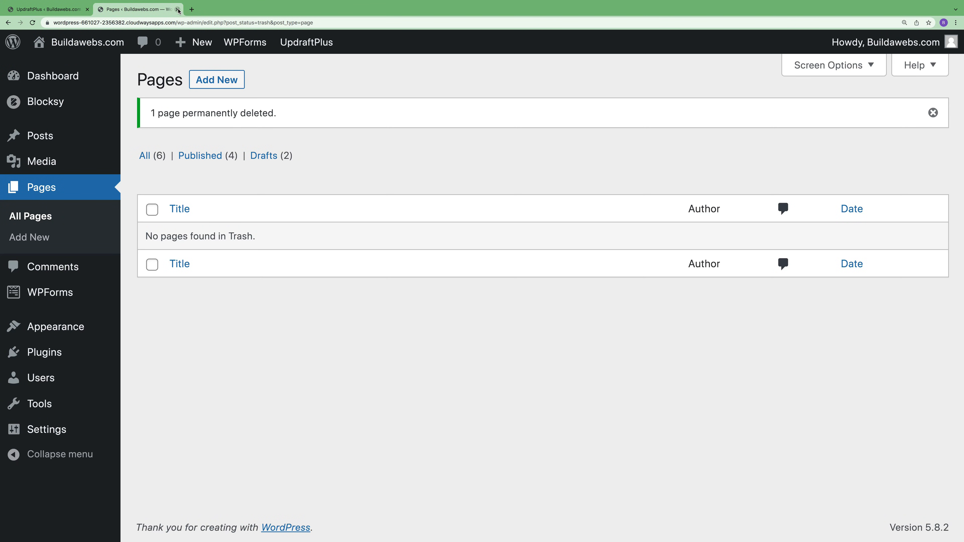
left_click(178, 9)
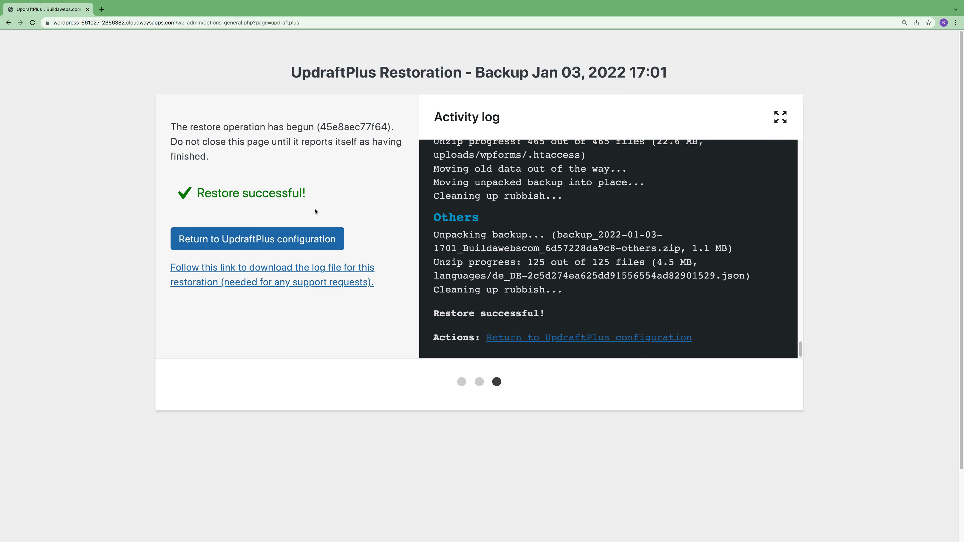
left_click(7, 23)
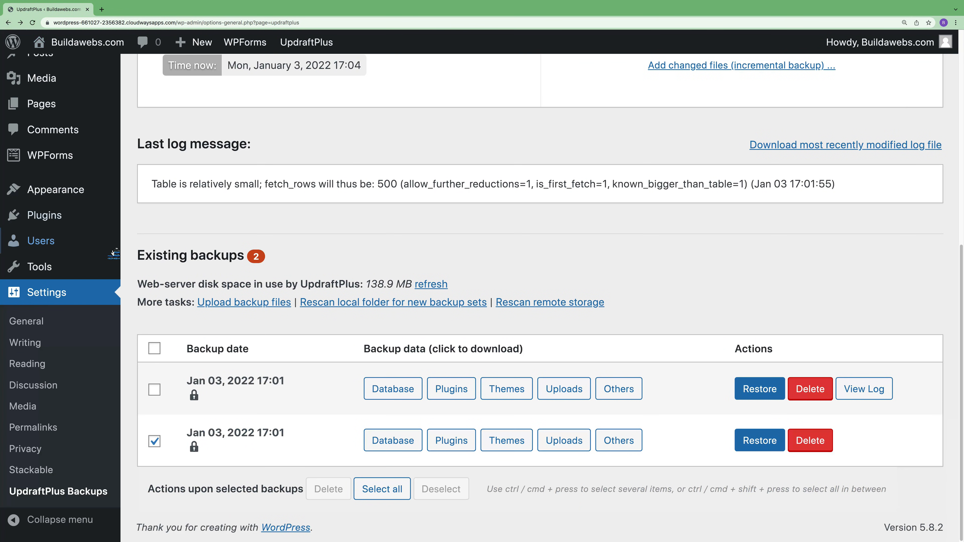
scroll(339, 95, "up", 2)
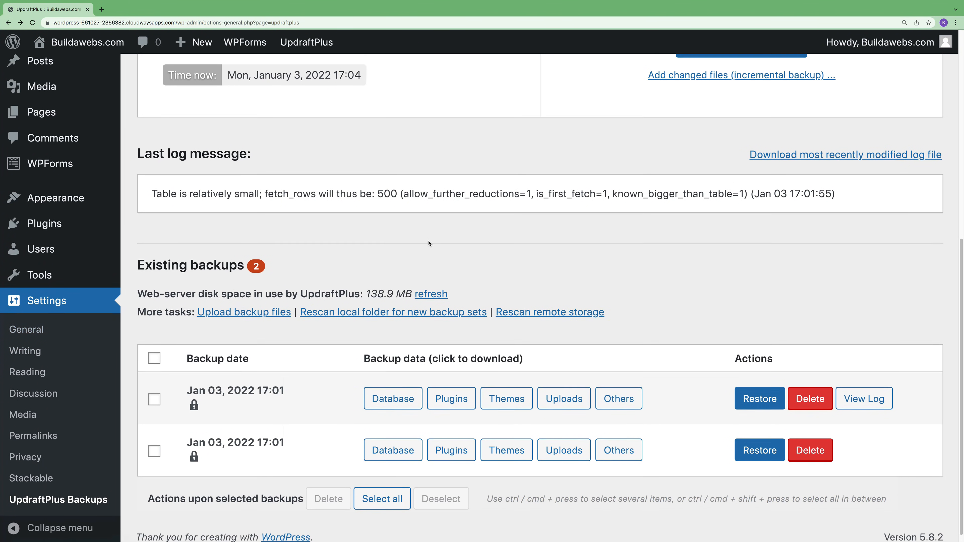
mouse_move(317, 47)
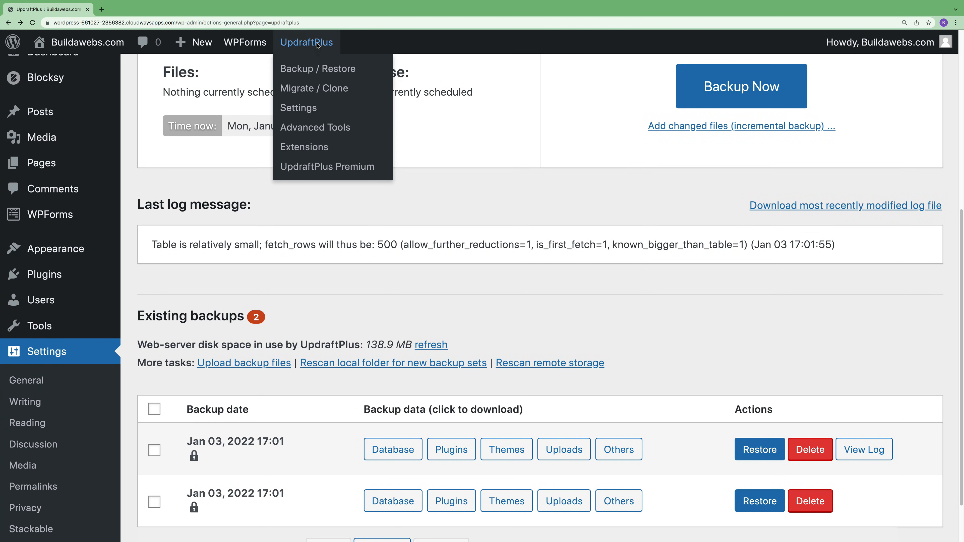
left_click(309, 109)
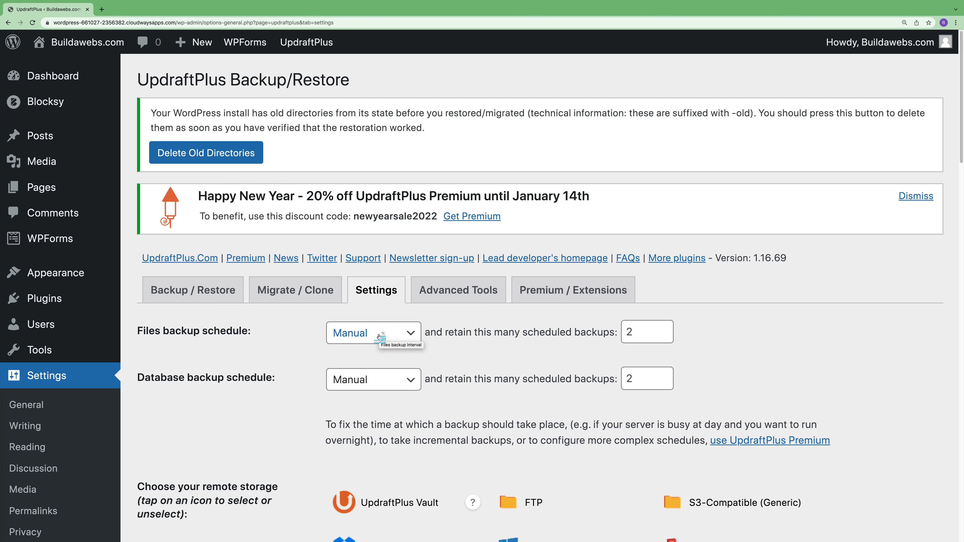
Set both the files backup schedule and the database backup schedule to Weekly.
left_click(378, 337)
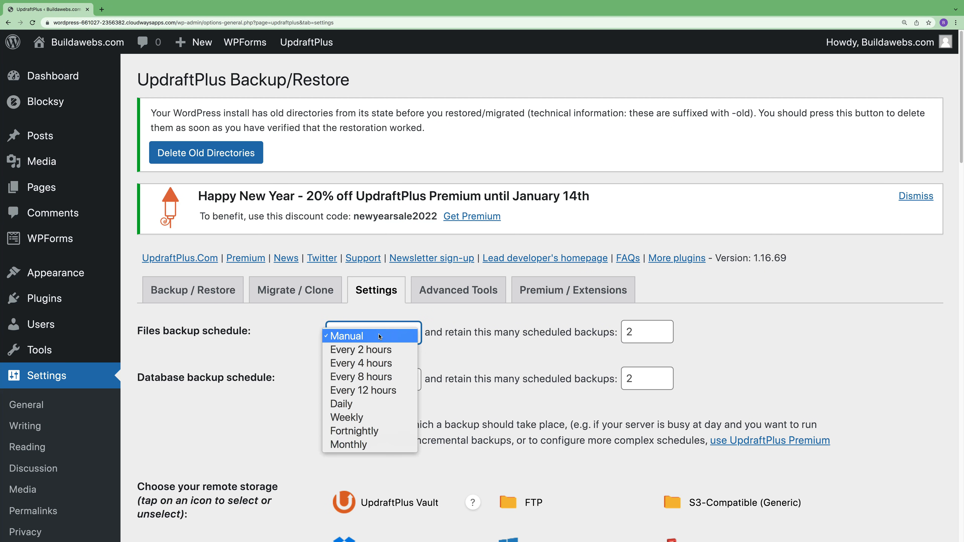
left_click(367, 418)
left_click(376, 382)
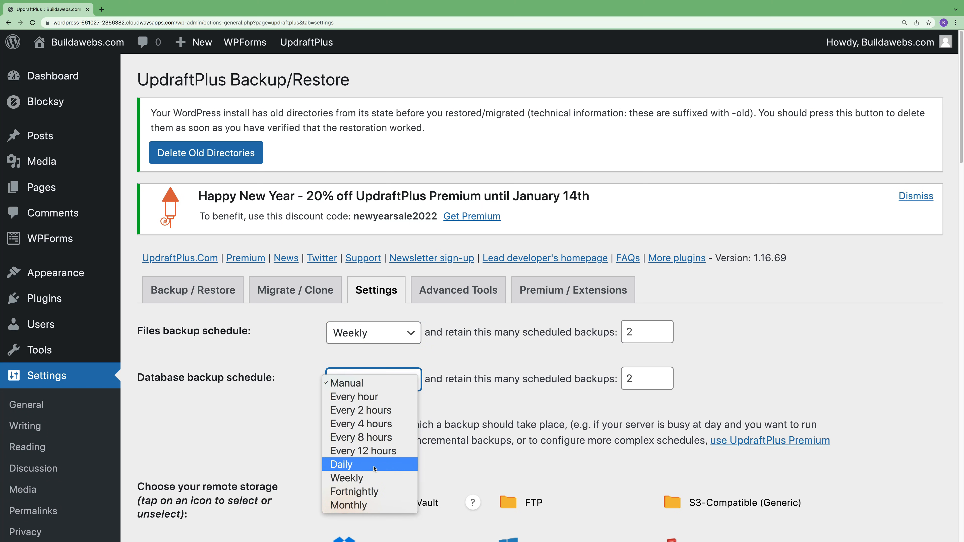
left_click(368, 481)
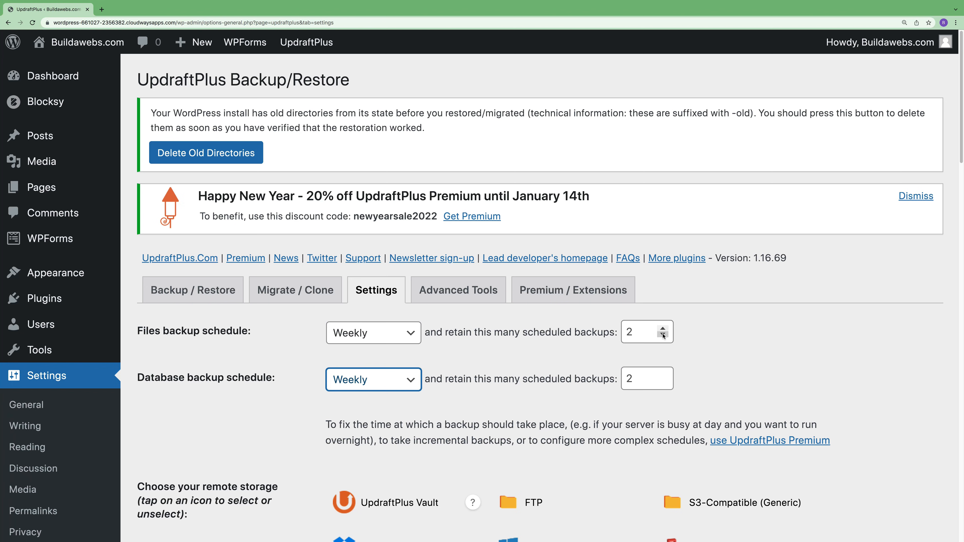
Look over the remote storage options for backups and view the Google Cloud website.
scroll(666, 340, "down", 5)
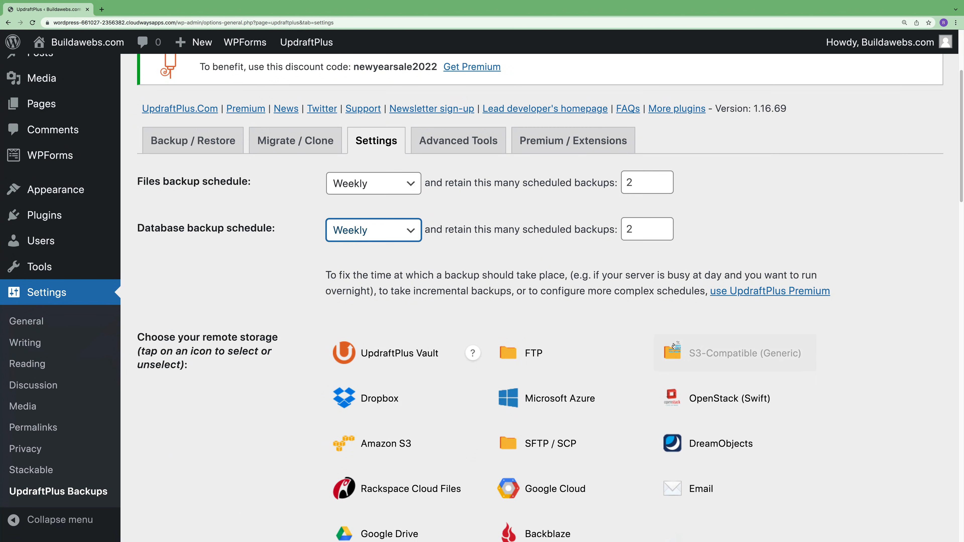
scroll(674, 346, "down", 2)
scroll(441, 314, "down", 2)
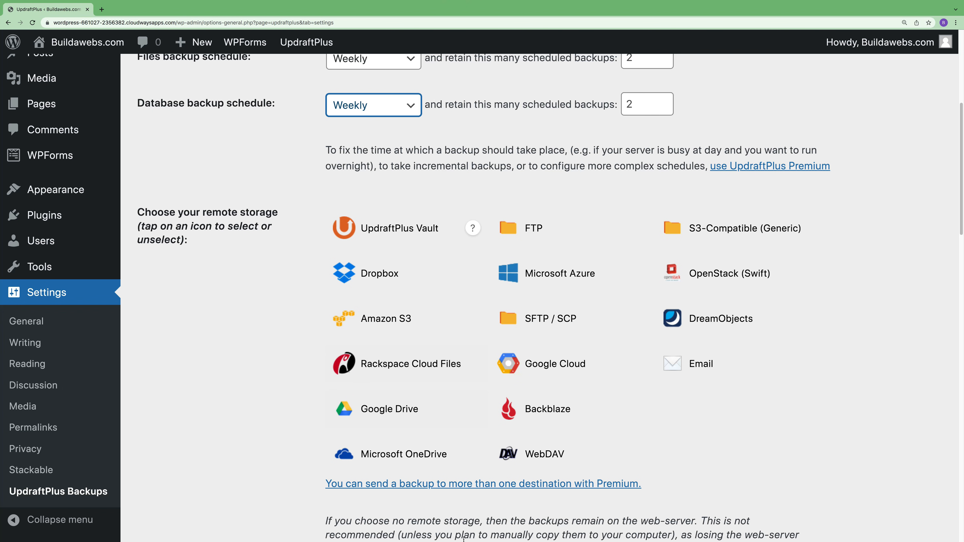
mouse_move(465, 538)
left_click(426, 527)
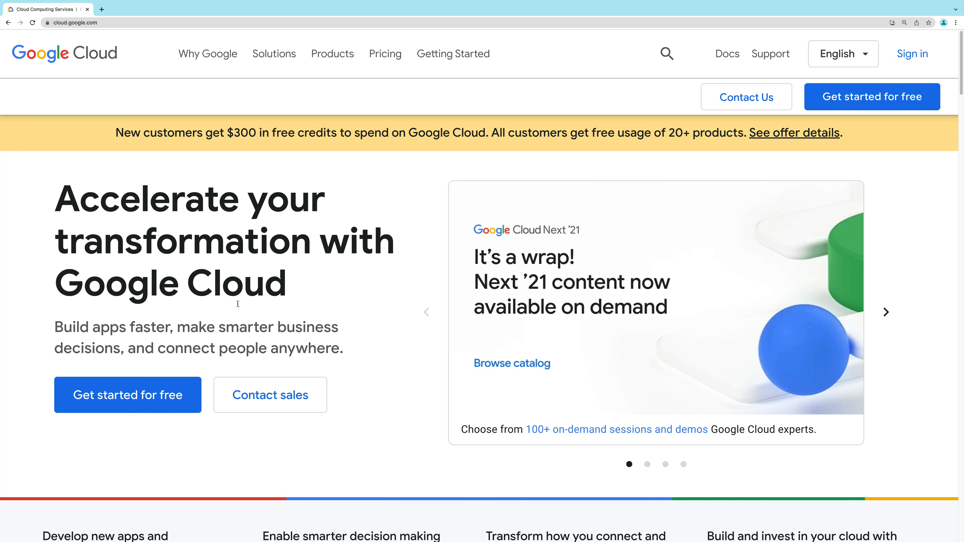
mouse_move(403, 536)
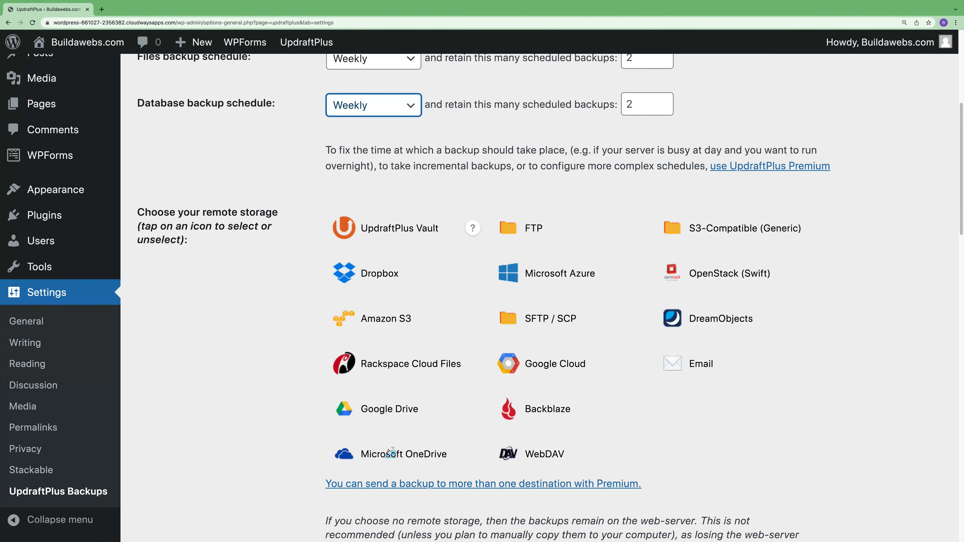
Select Google Drive as the remote storage for backups and save the UpdraftPlus settings.
left_click(391, 408)
scroll(452, 412, "down", 5)
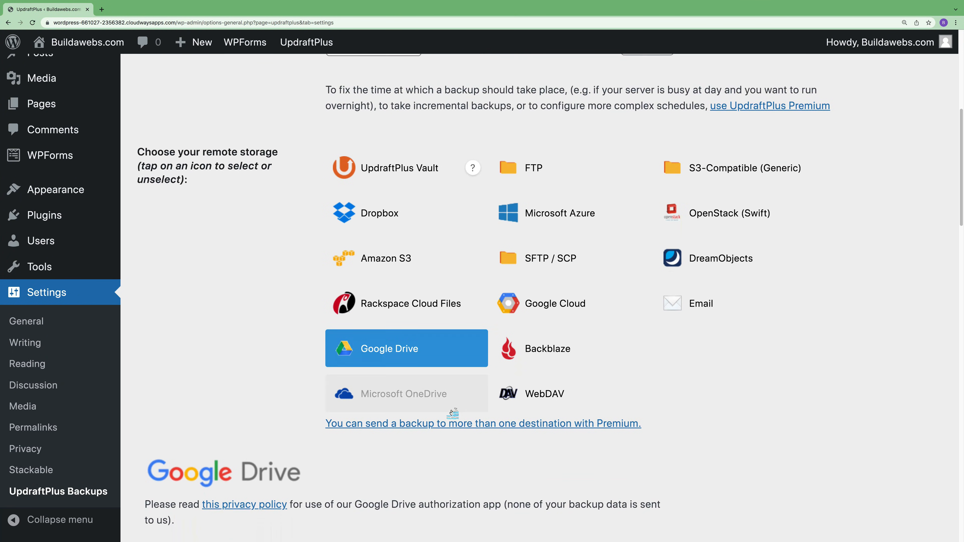
scroll(444, 379, "down", 20)
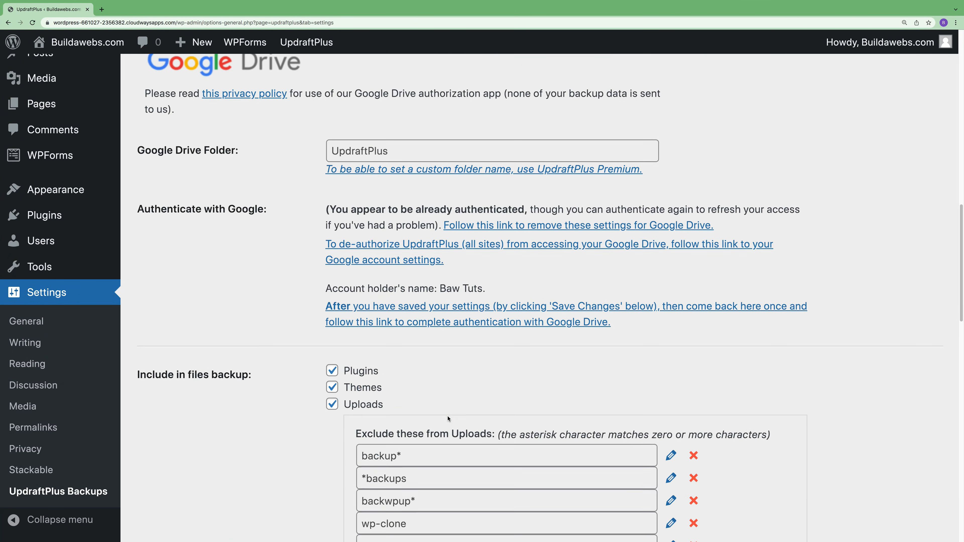
scroll(418, 420, "down", 8)
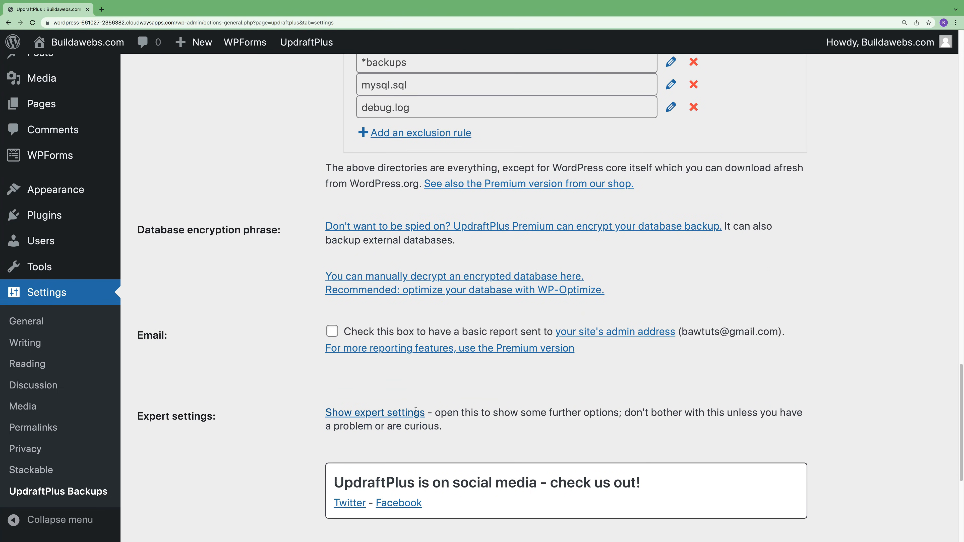
left_click(366, 308)
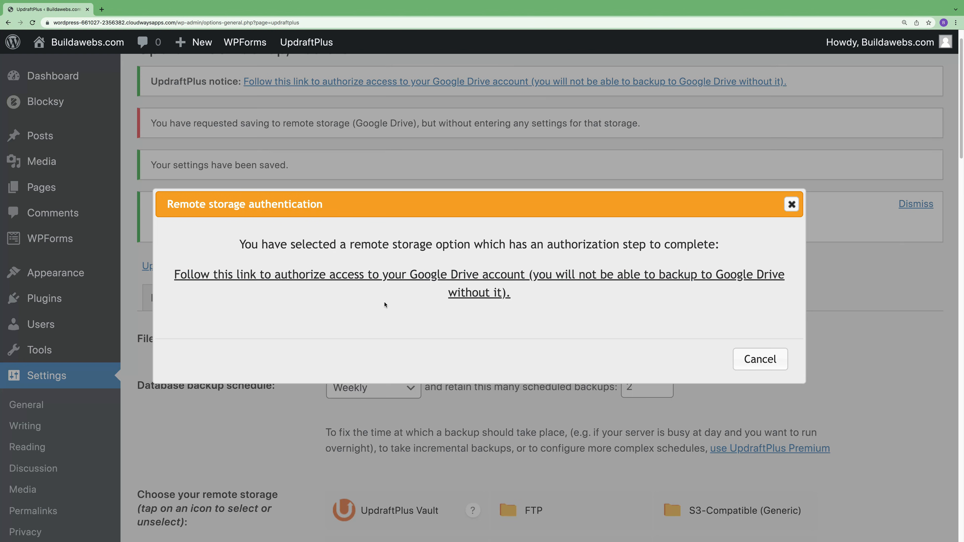
Authorize UpdraftPlus to access the existing Google account's Drive and complete the Google Drive setup.
left_click(472, 277)
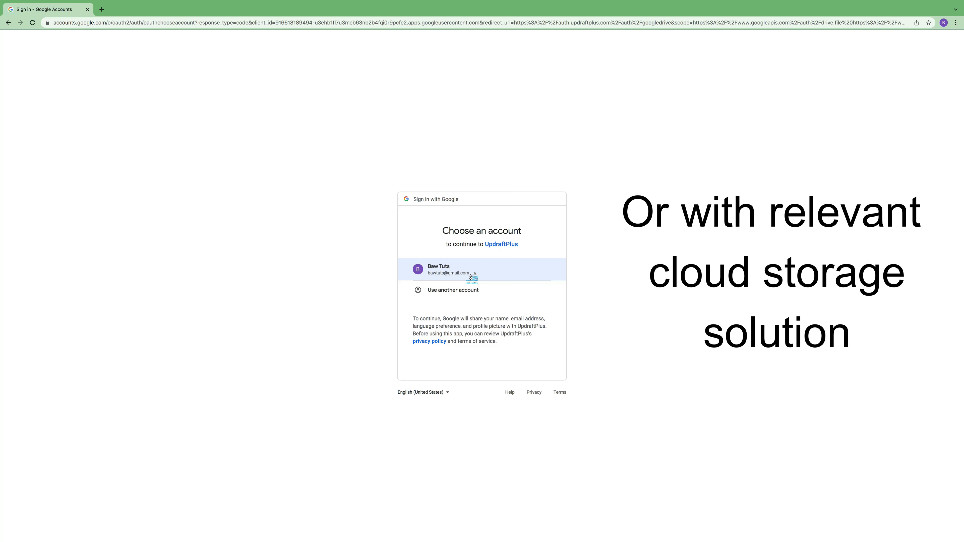
left_click(471, 274)
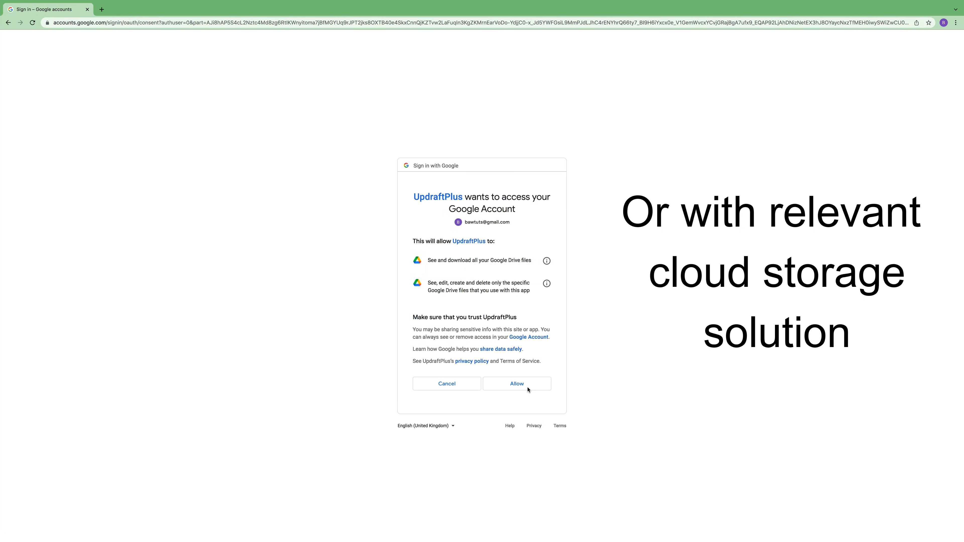
left_click(519, 385)
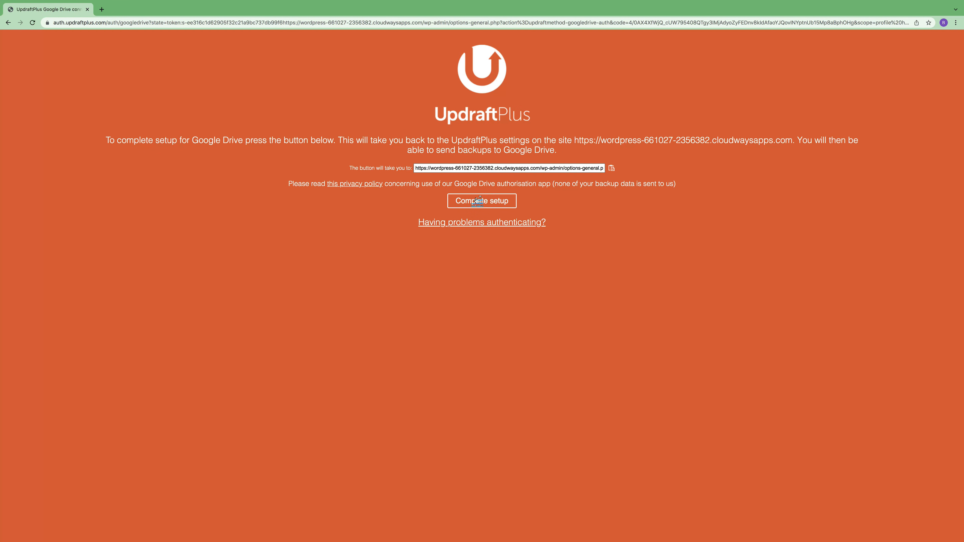
left_click(481, 202)
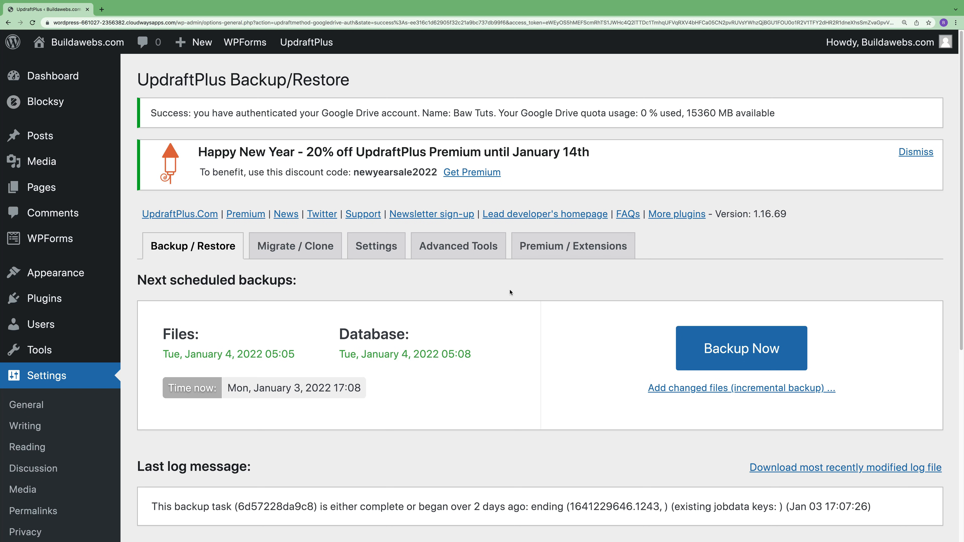
Review the saved backup schedules and remote storage selection in the UpdraftPlus settings.
left_click(374, 254)
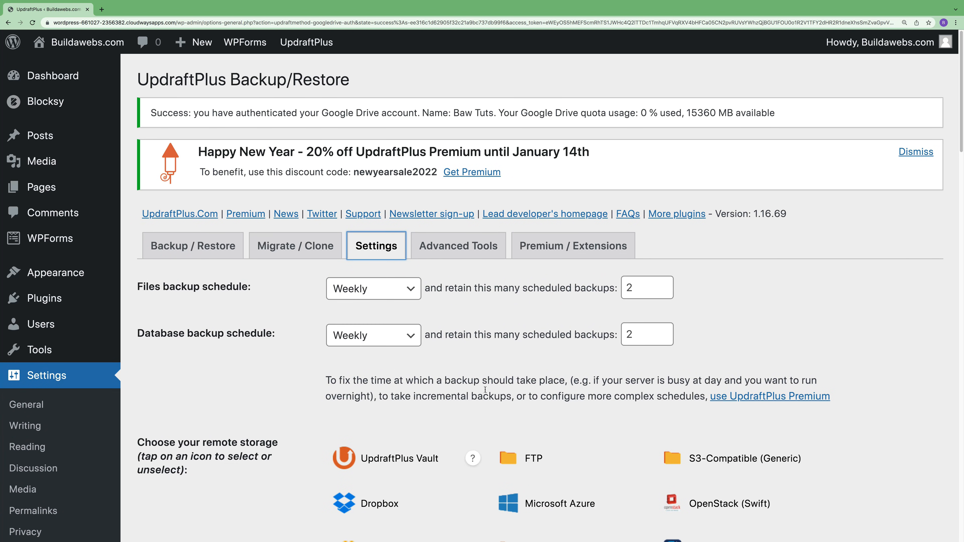
scroll(394, 371, "down", 4)
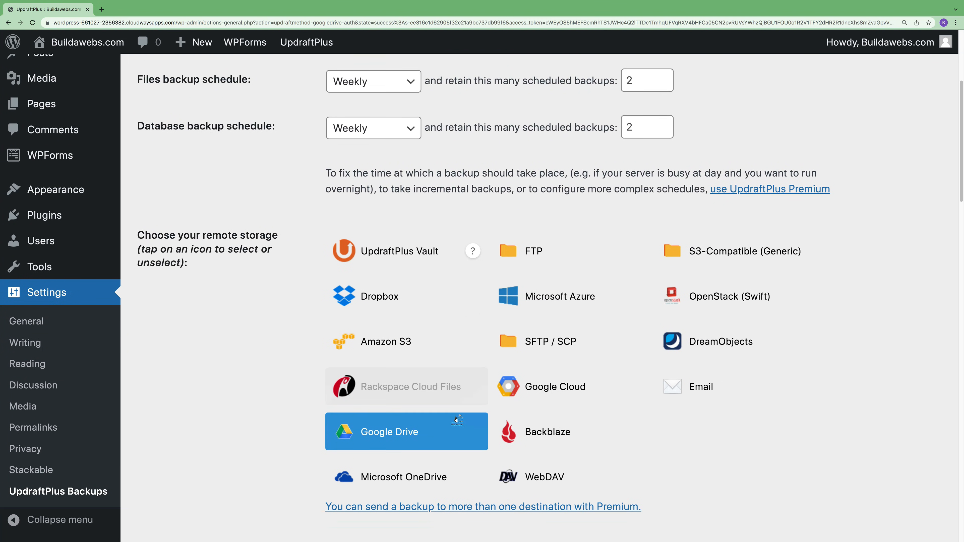
scroll(427, 302, "up", 6)
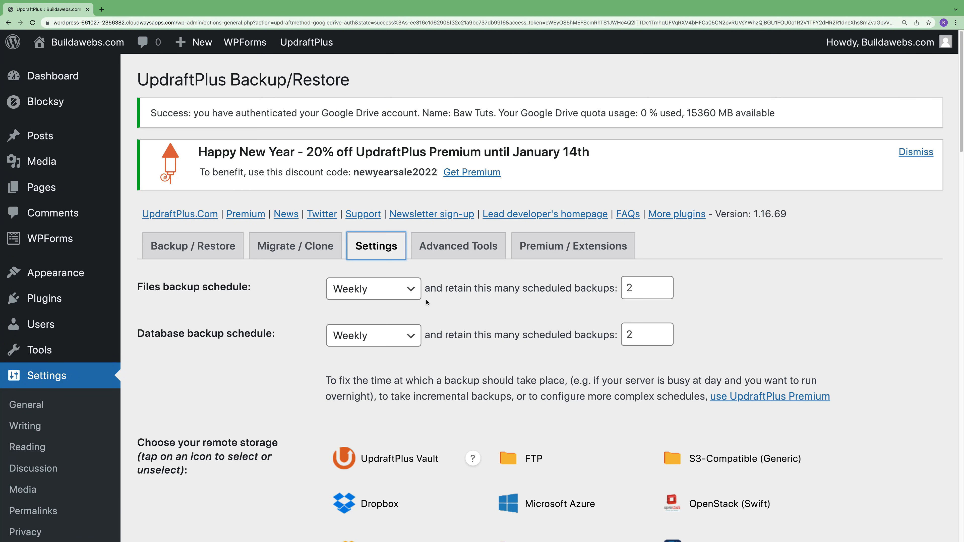
Examine the UpdraftPlus Migrate / Clone options and the features comparison between the Free and Premium versions.
left_click(317, 251)
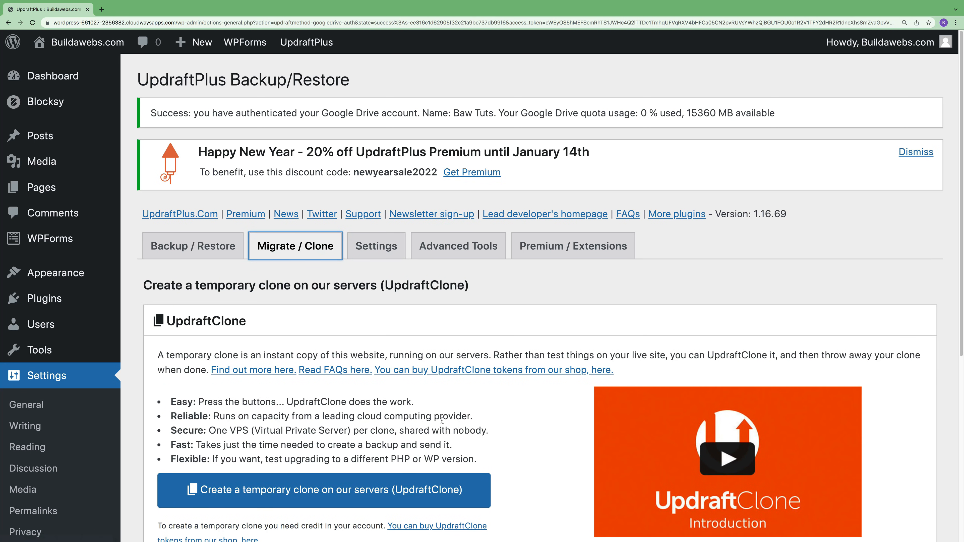
scroll(442, 420, "down", 2)
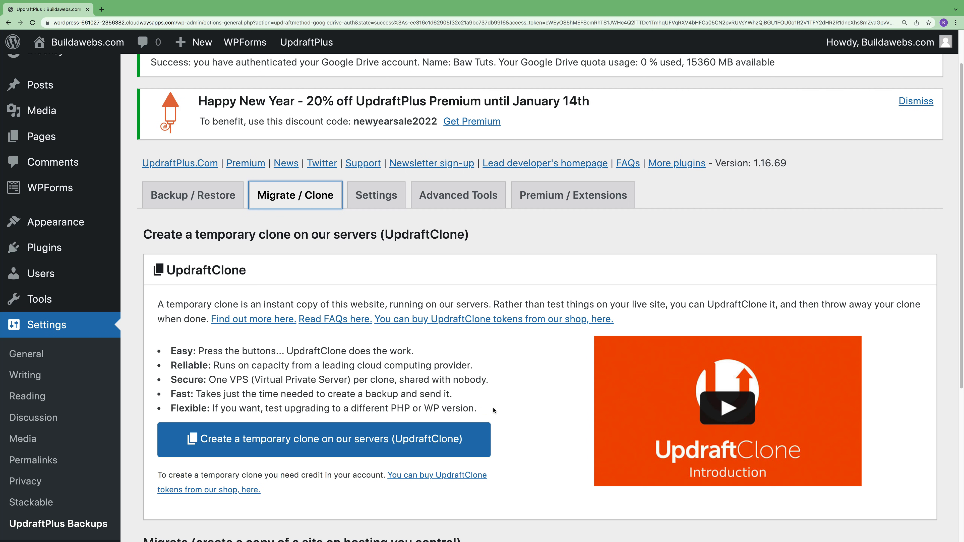
left_click(552, 198)
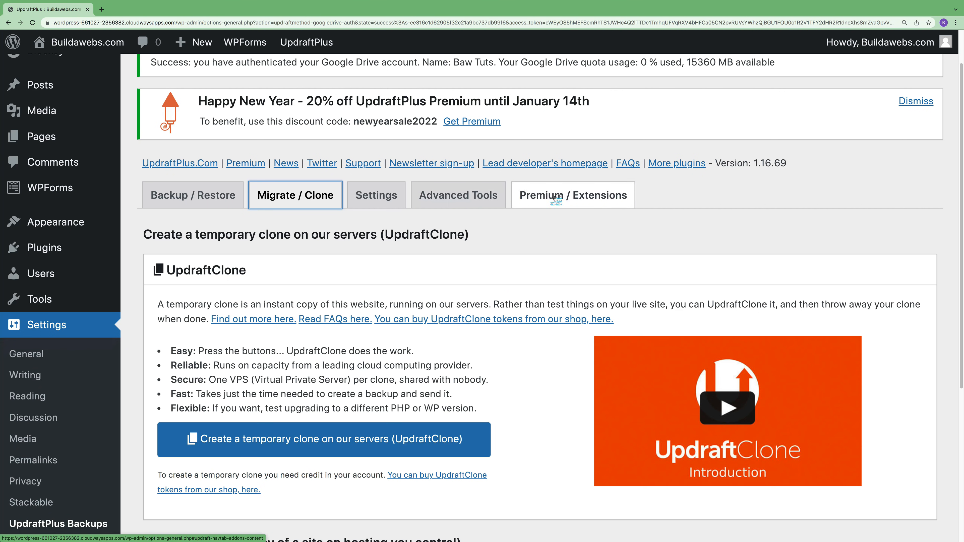
scroll(600, 332, "down", 5)
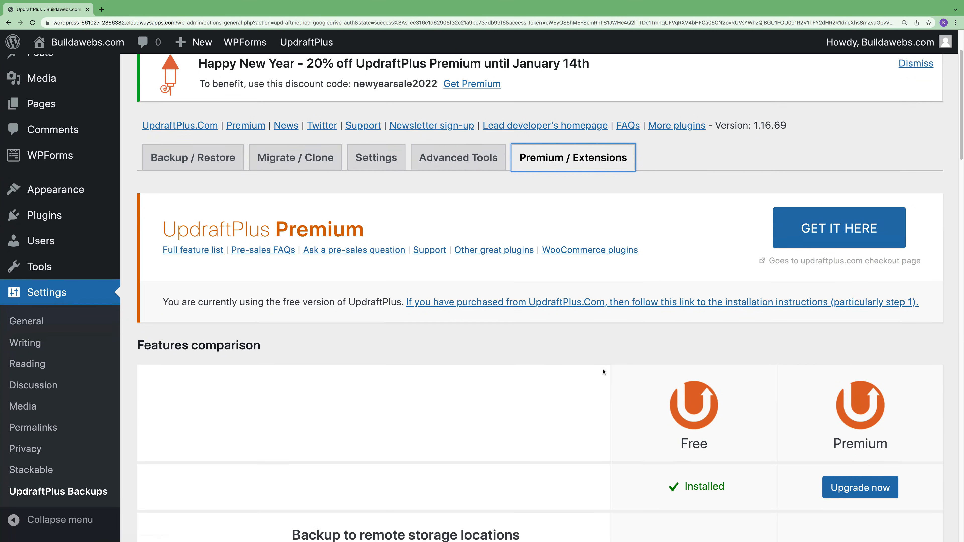
scroll(600, 371, "down", 1)
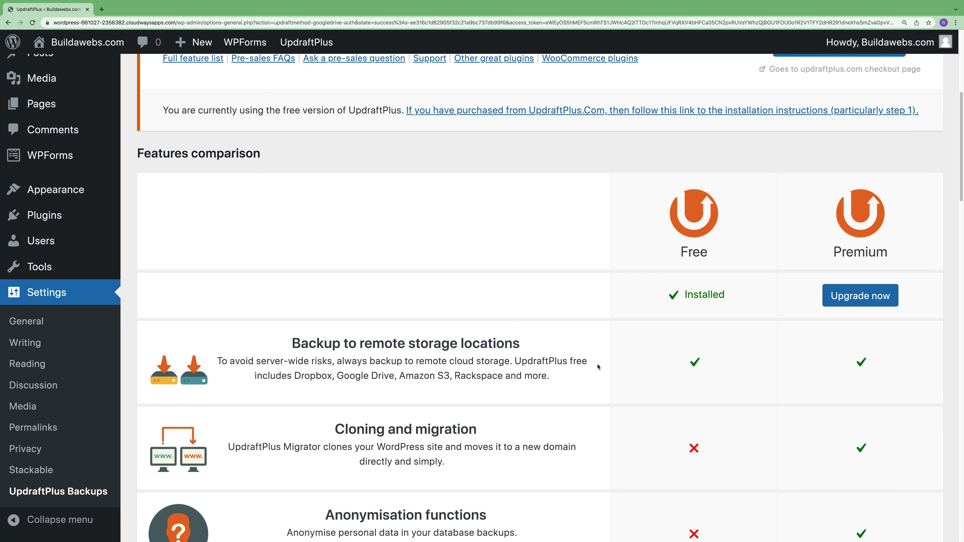
scroll(598, 370, "down", 1)
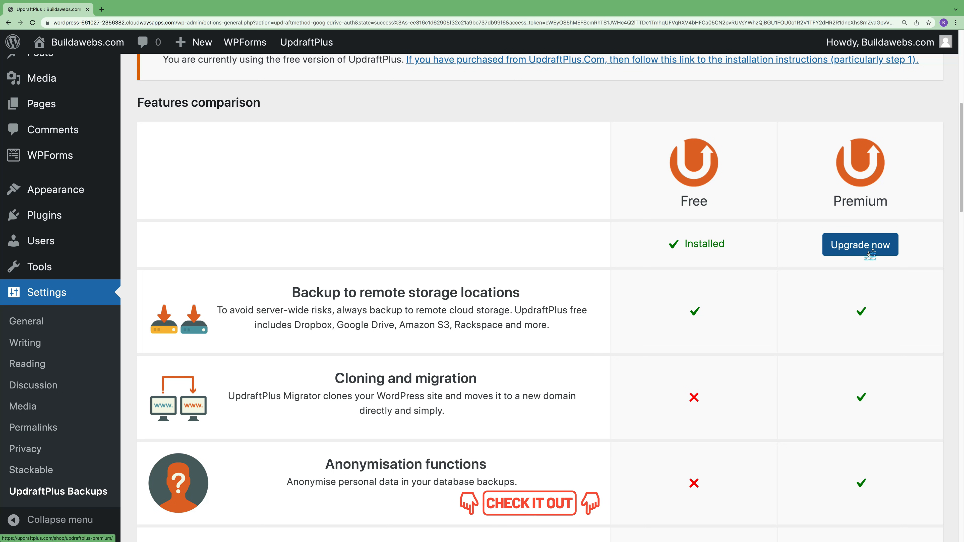
left_click_drag(962, 189, 963, 241)
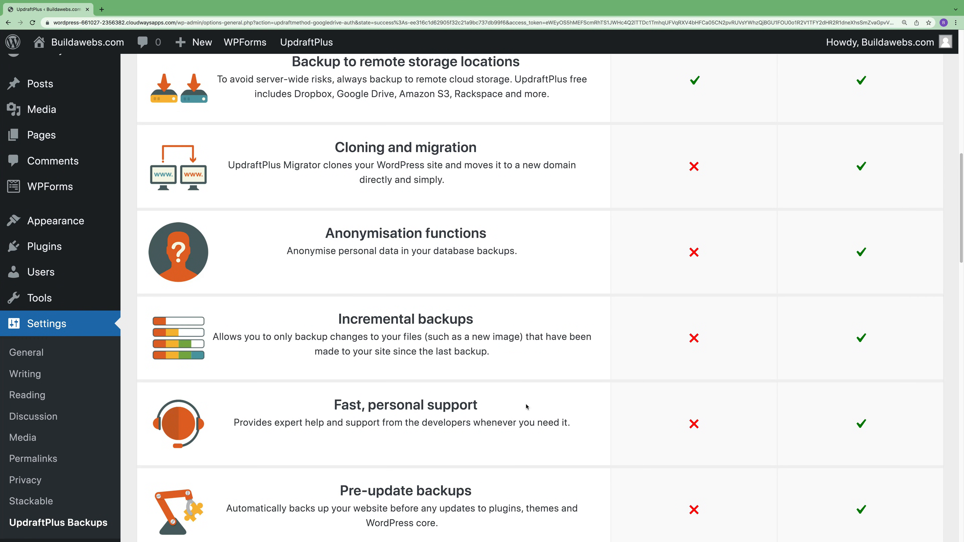
left_click_drag(952, 217, 962, 90)
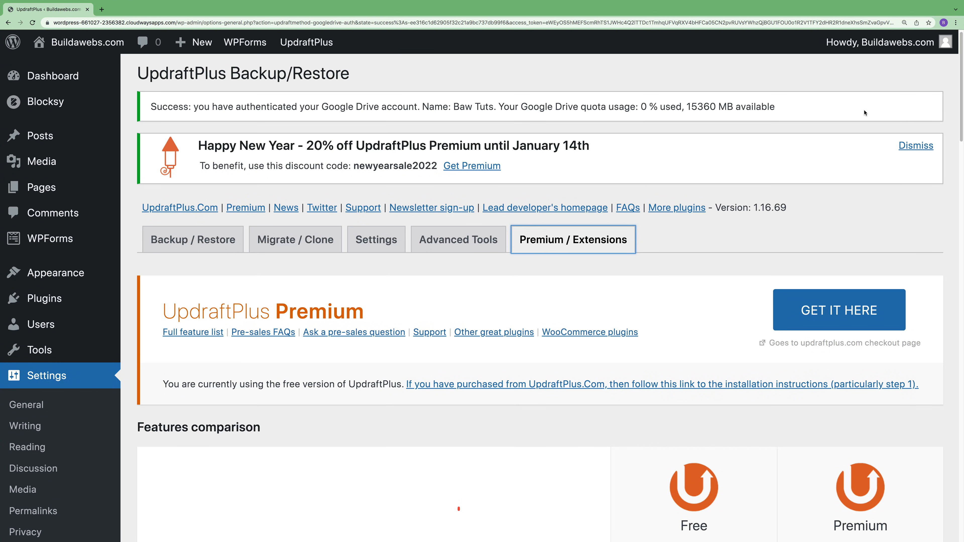